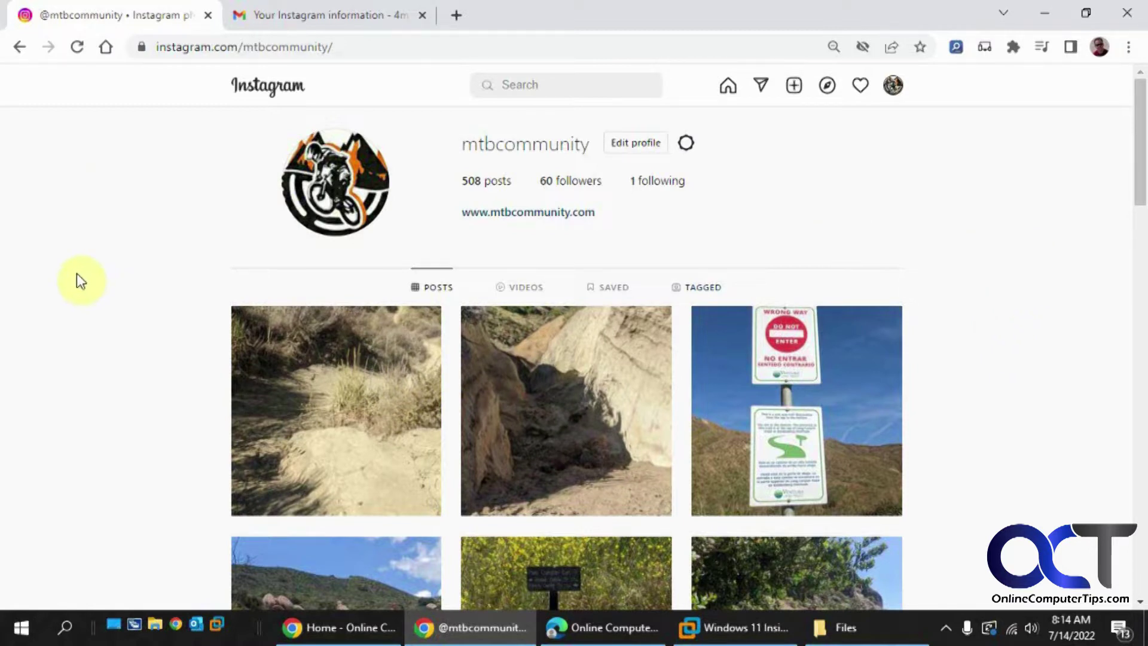
# - Open the options menu with the gear icon beside Edit profile on mtbcommunity's profile
pyautogui.click(685, 145)
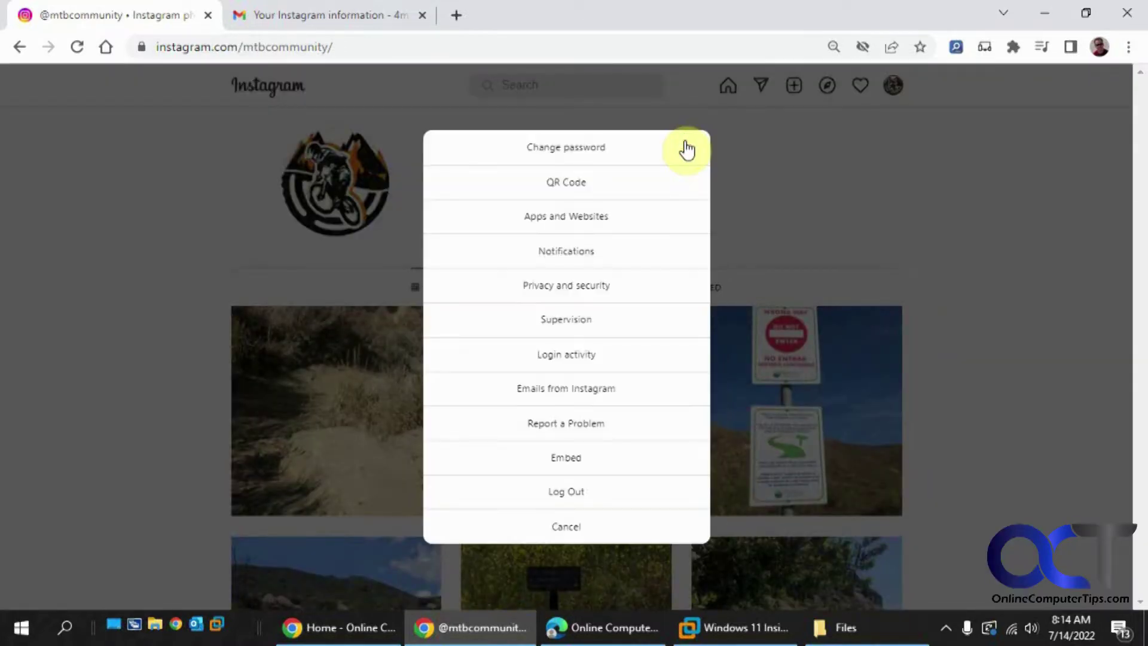
# - Request a data download from Privacy and security, keeping HTML as the format
pyautogui.click(564, 289)
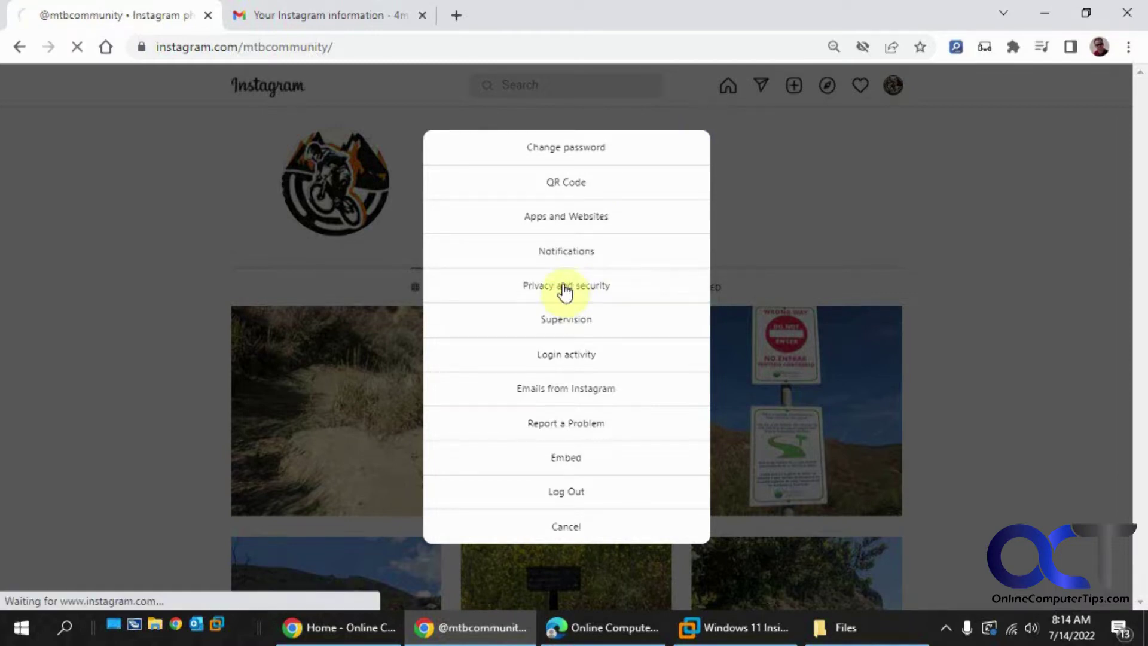
pyautogui.scroll(-7, 563, 284)
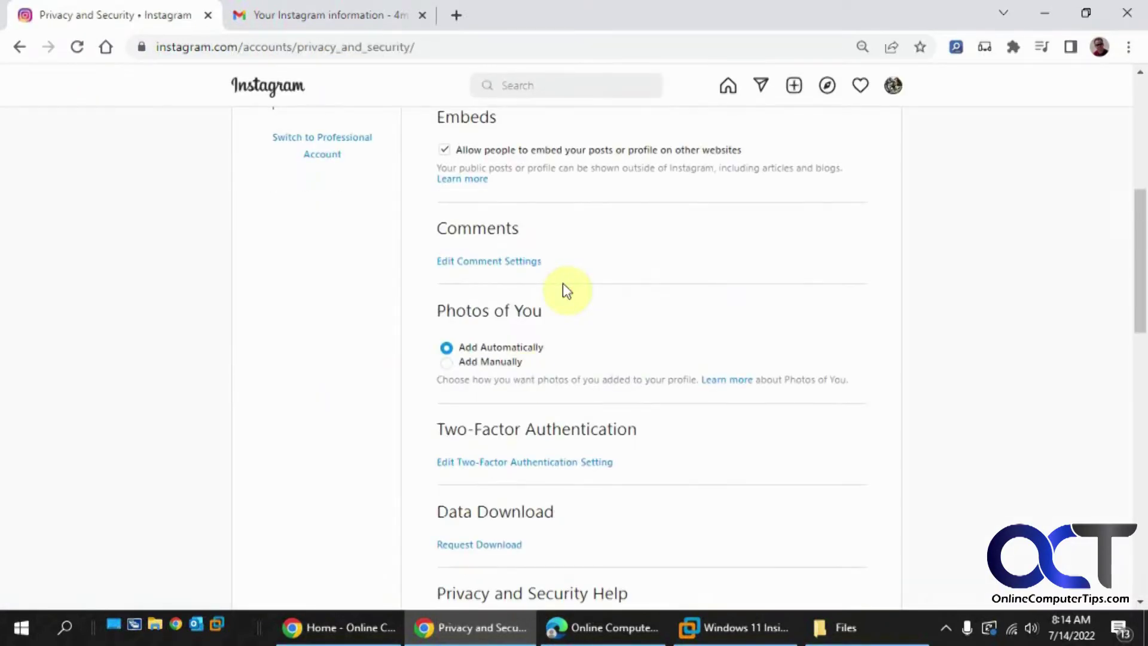
pyautogui.click(505, 545)
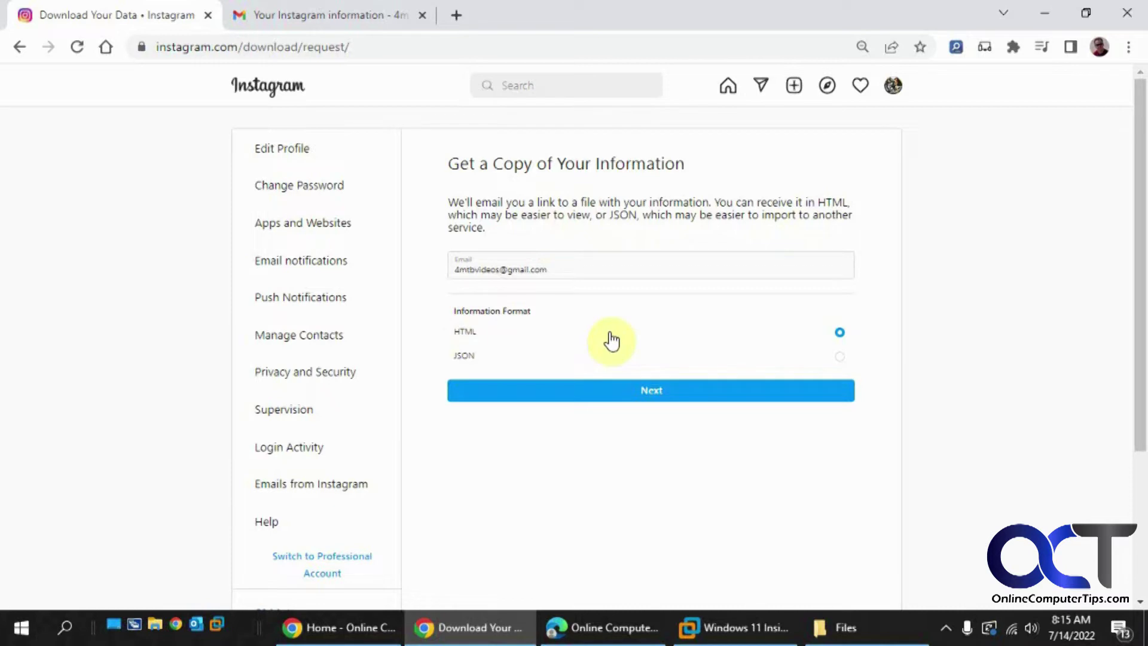
pyautogui.click(658, 396)
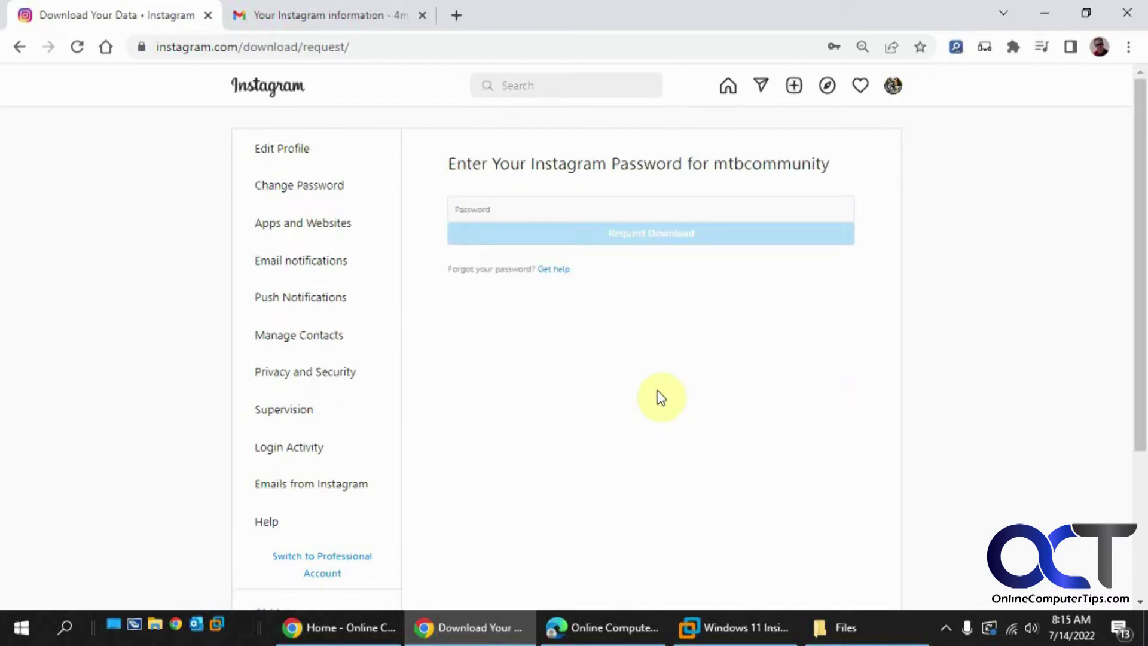
# - Autofill the saved account password and submit the data download request
pyautogui.click(535, 207)
pyautogui.click(565, 260)
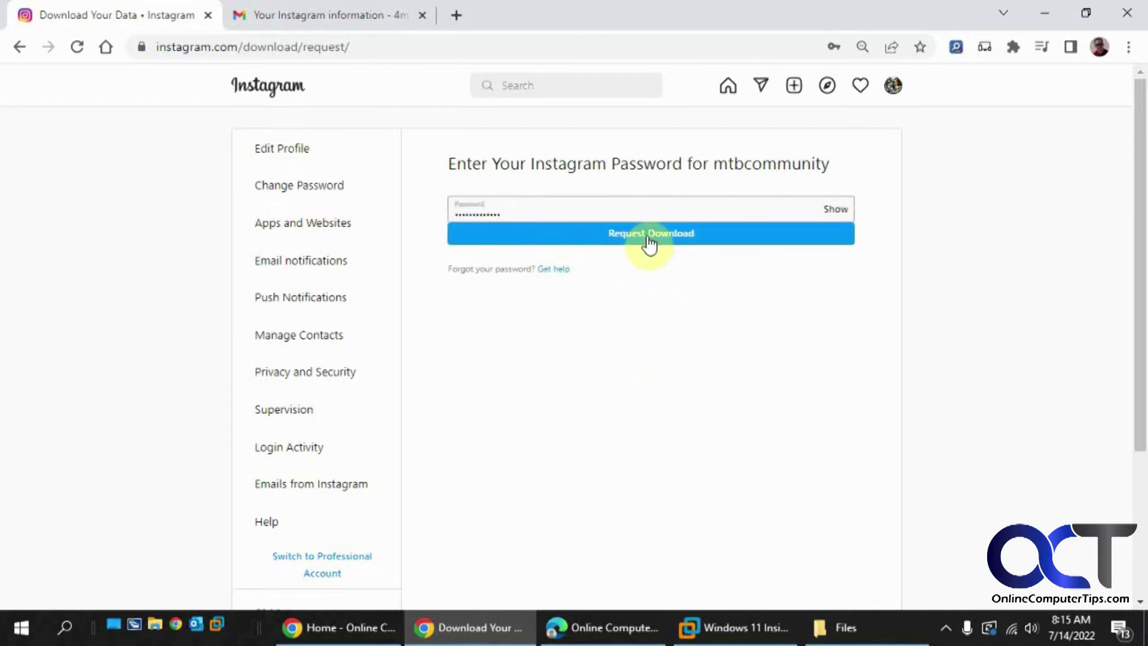
pyautogui.click(648, 239)
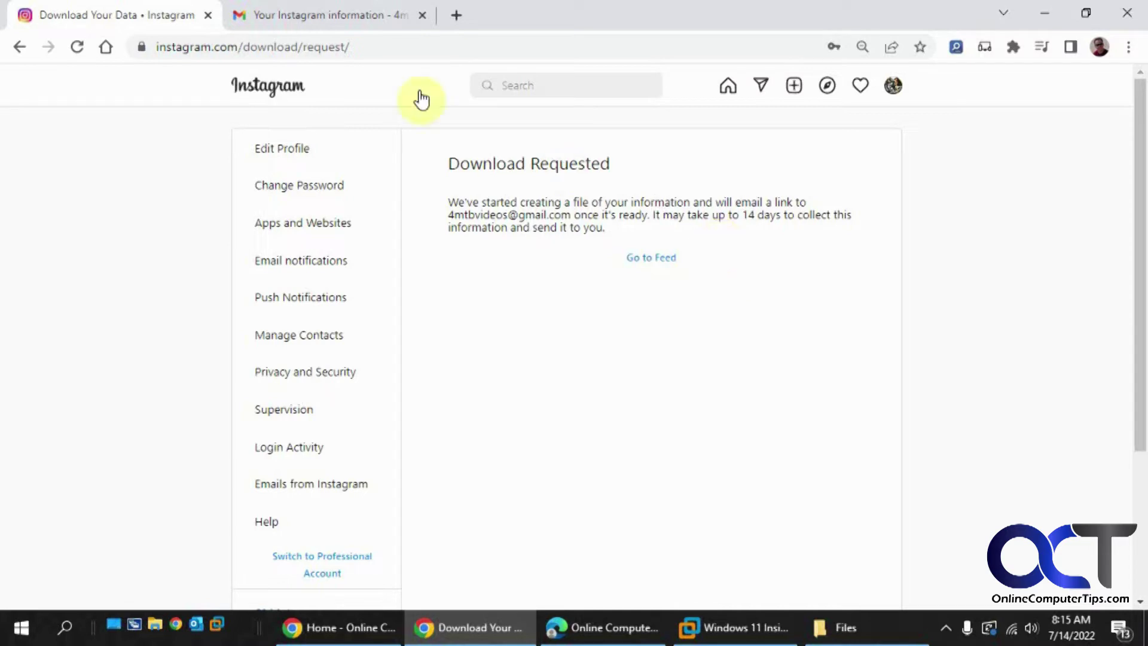
# - Follow the Download information link in the Instagram email in Gmail
pyautogui.click(350, 19)
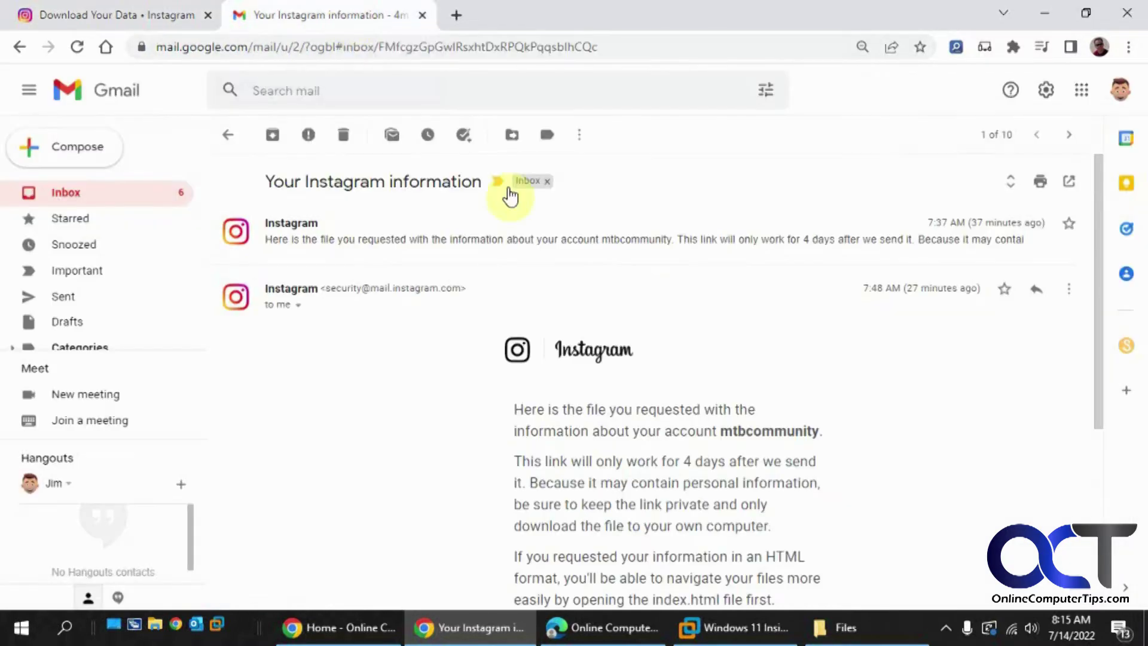
pyautogui.scroll(-5, 660, 302)
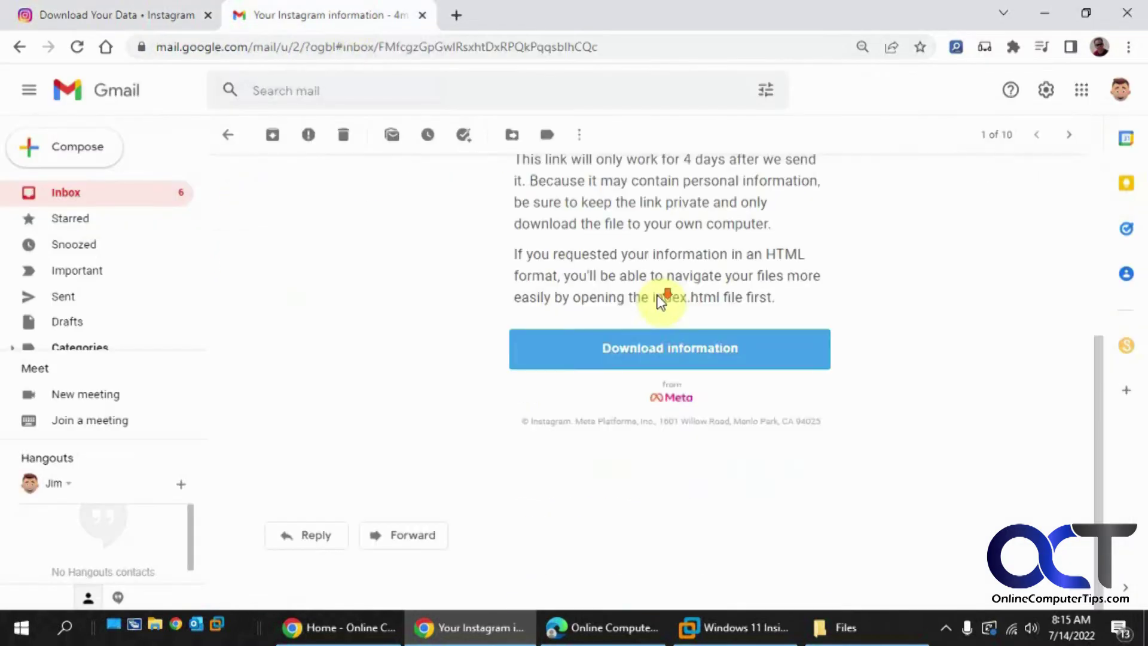
pyautogui.click(679, 356)
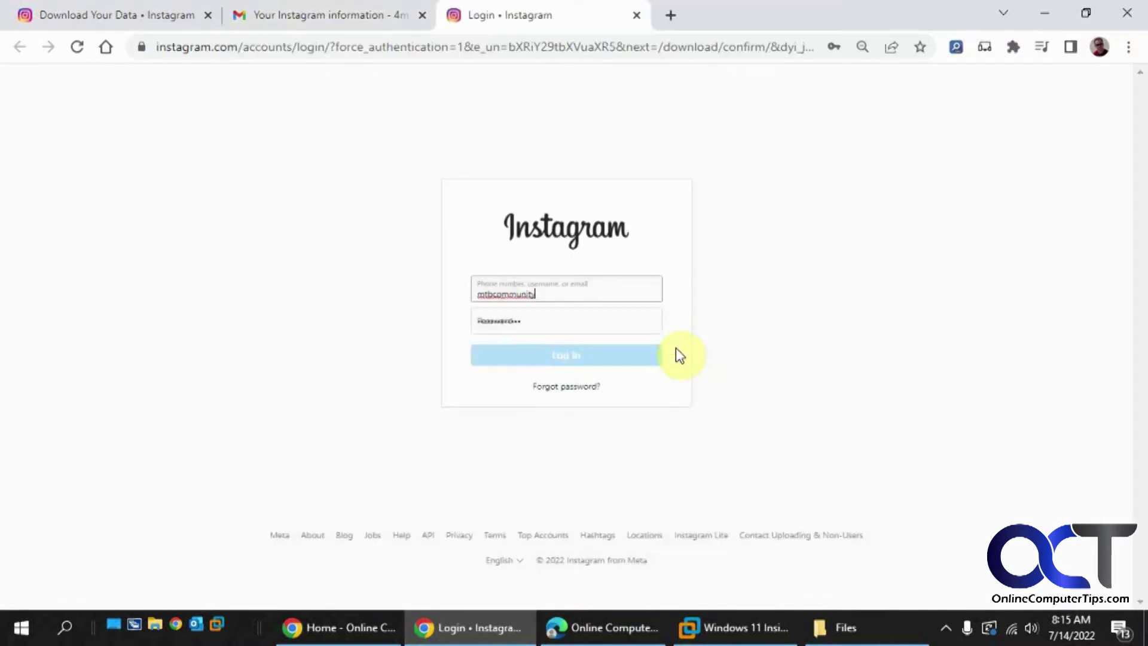
# - Log in and save mtbcommunity_20220714.zip (397 MB) into D:\Files
pyautogui.click(562, 359)
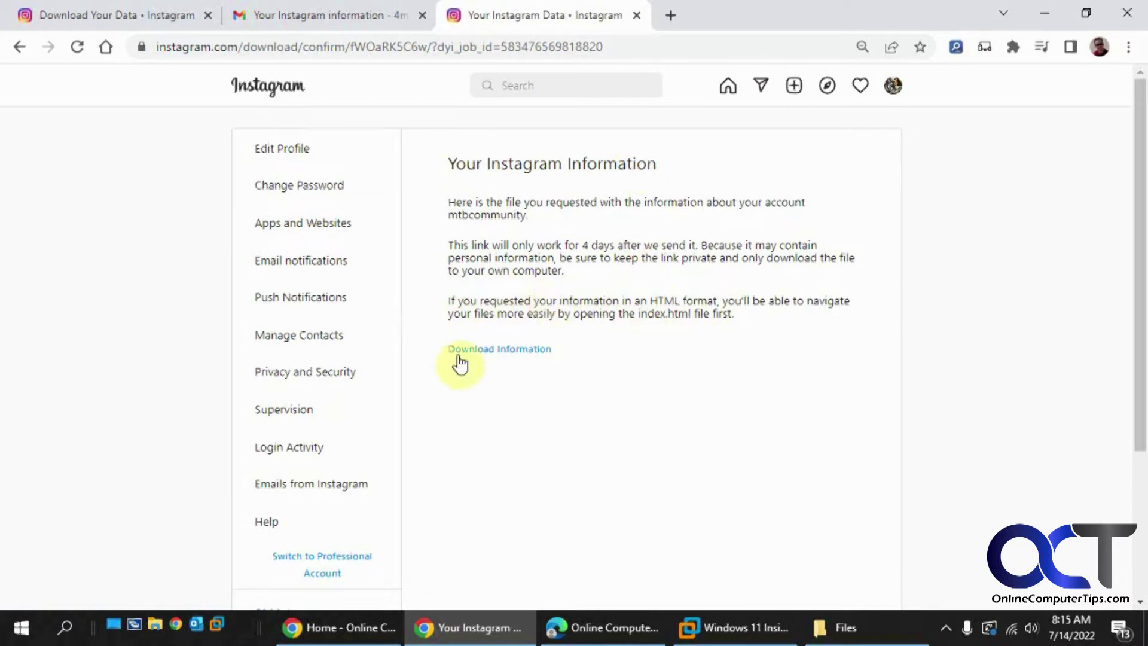
pyautogui.click(516, 350)
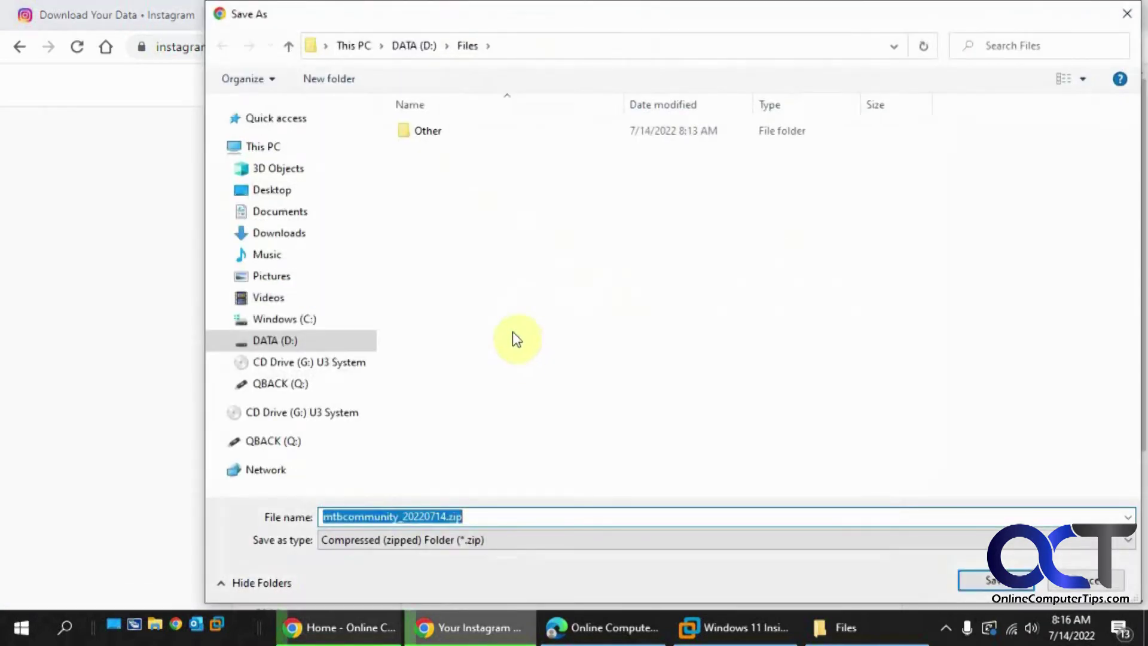
pyautogui.click(978, 576)
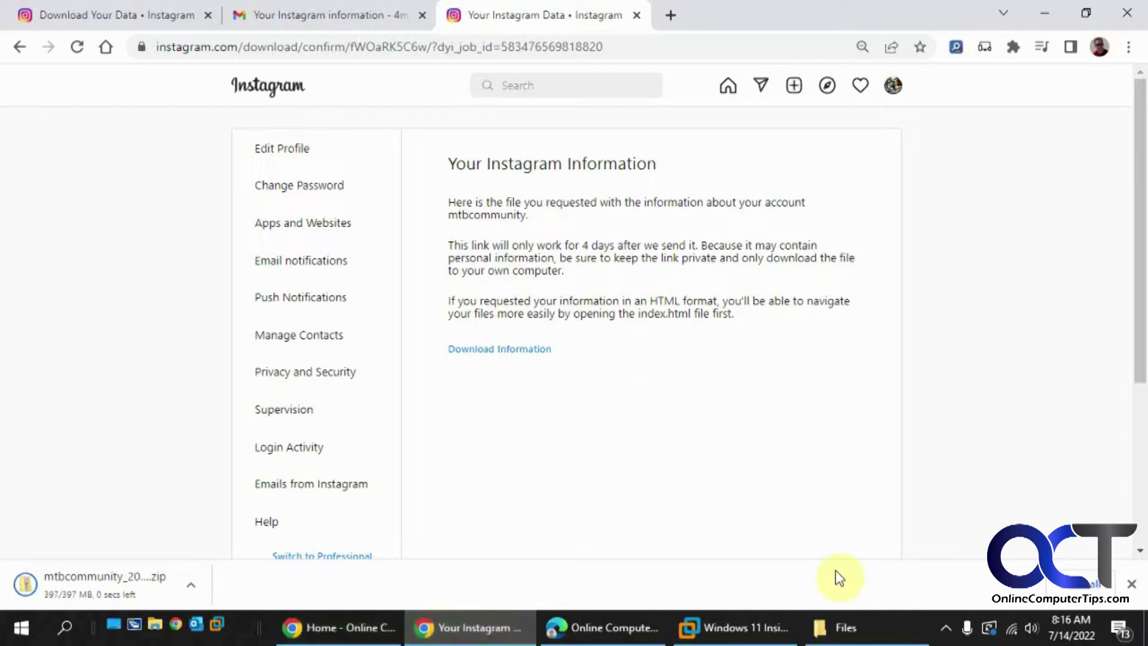
# - Extract All on mtbcommunity_20220714.zip, then maximize the new folder showing its 32 items
pyautogui.click(844, 627)
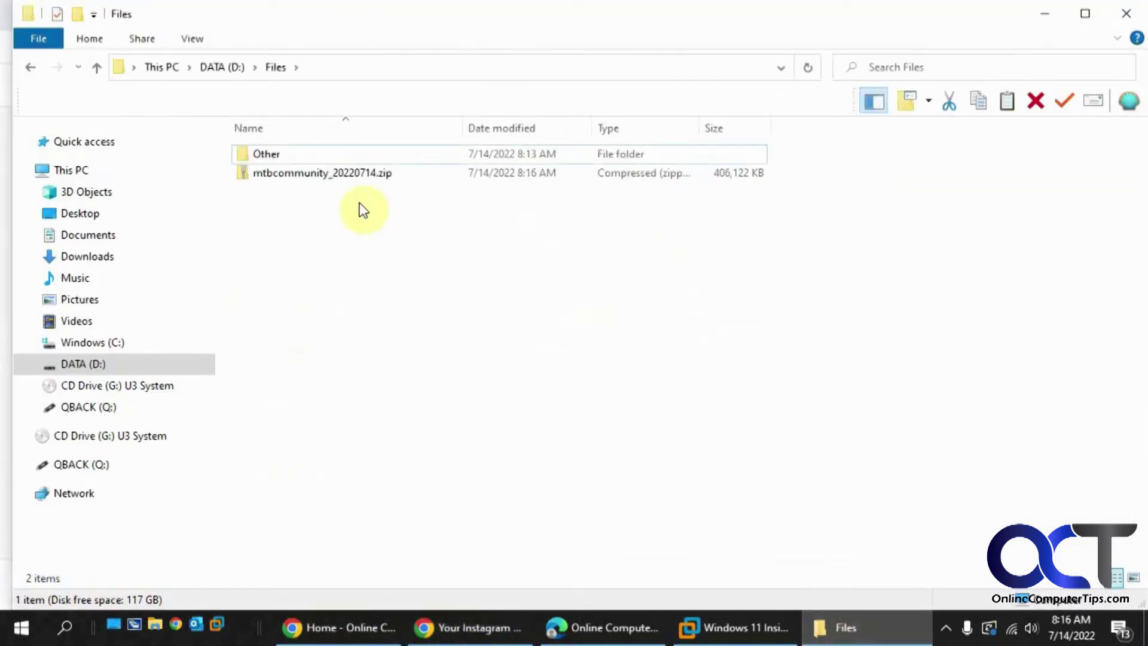
pyautogui.rightClick(349, 173)
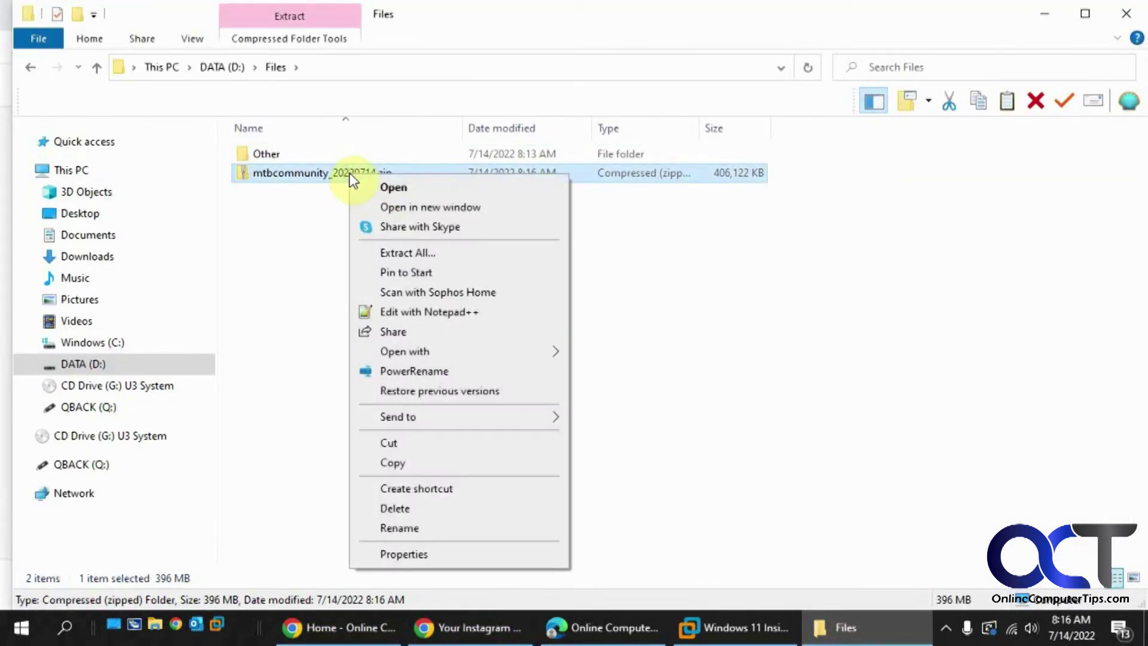
pyautogui.click(399, 254)
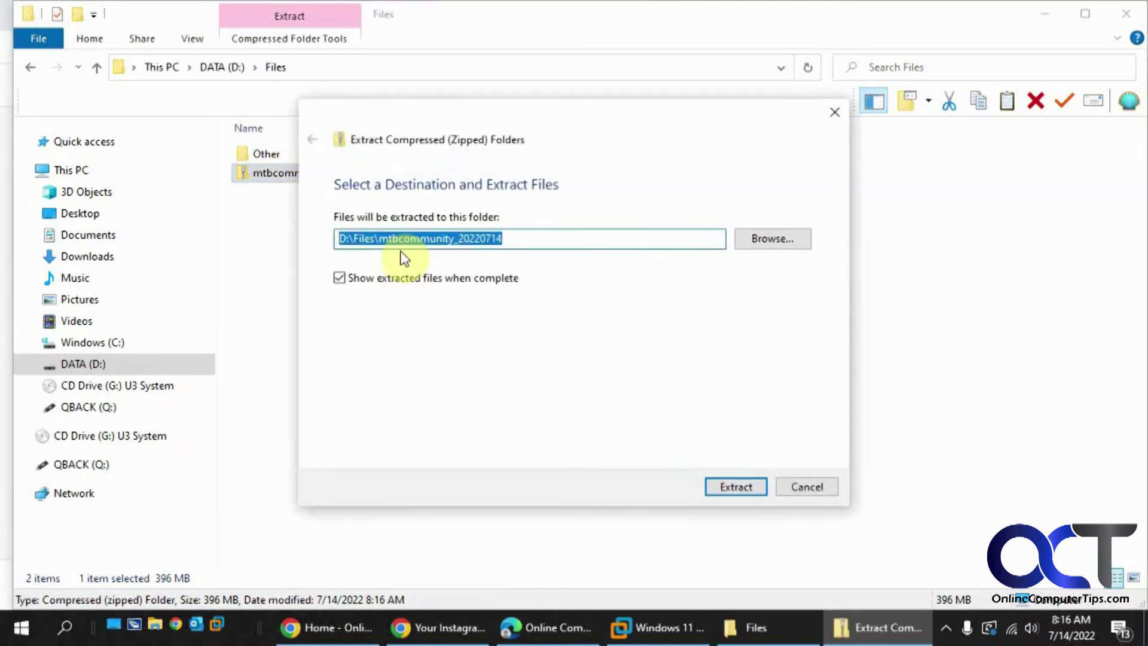
pyautogui.click(731, 483)
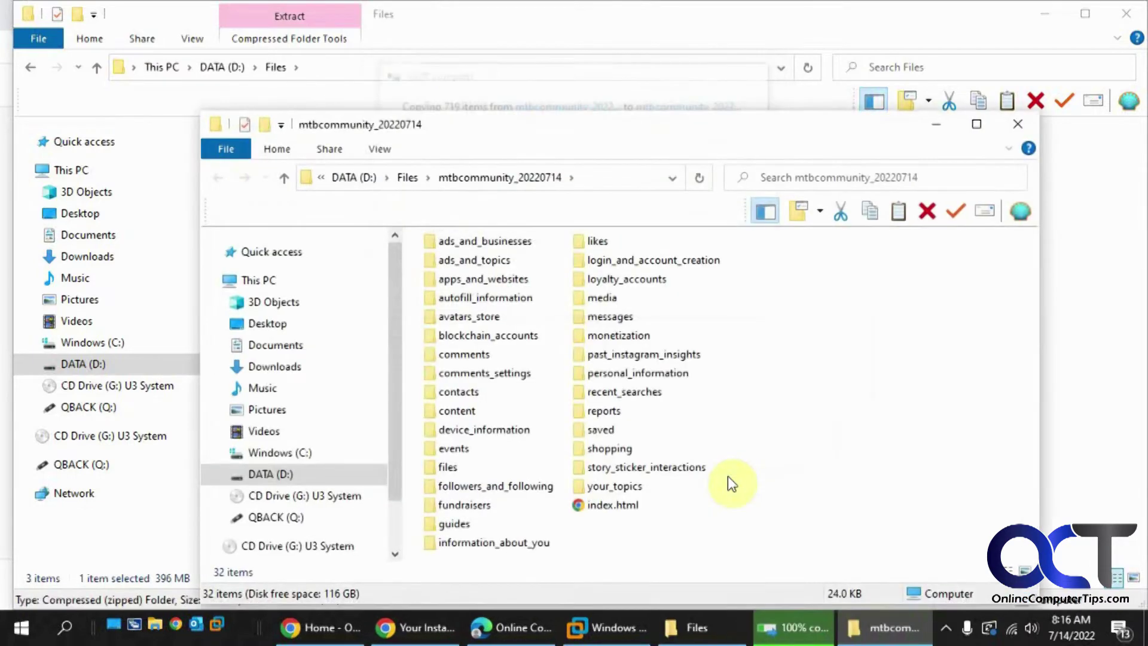
pyautogui.click(978, 122)
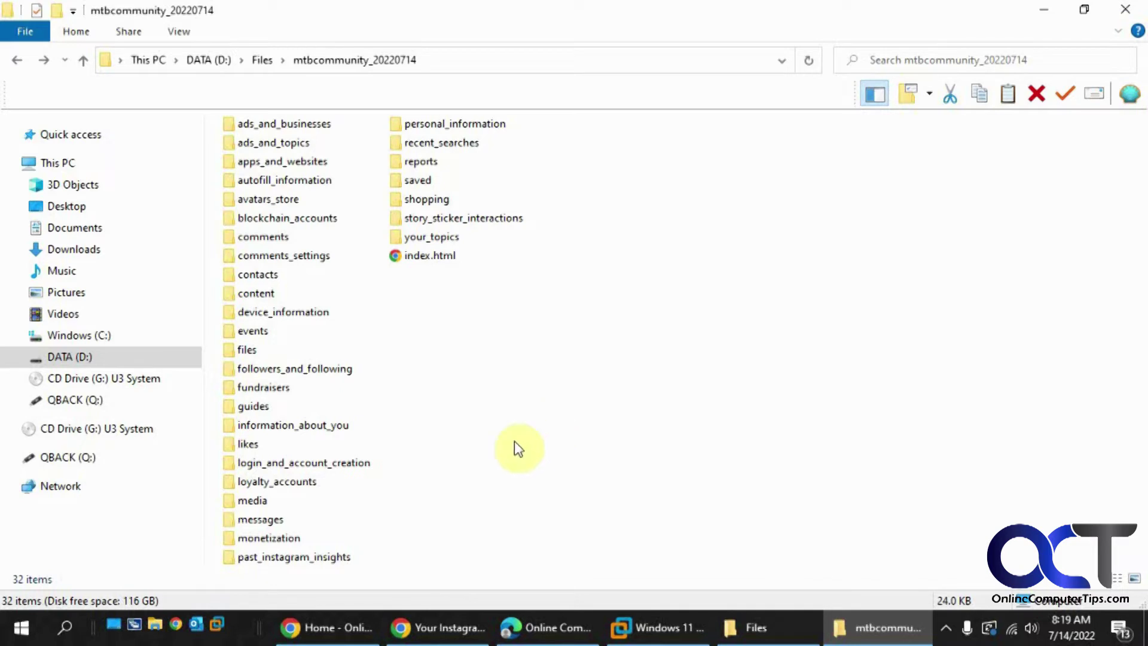
# - Open media > posts > 201602 and view the bike photo, then return to posts
pyautogui.click(261, 505)
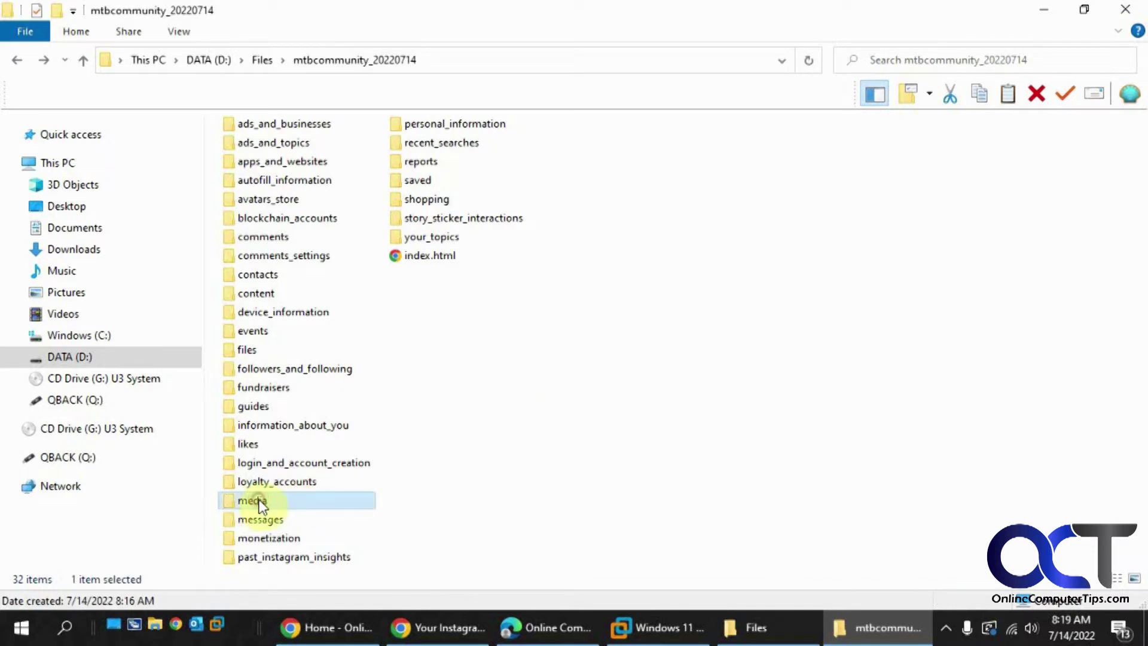
pyautogui.doubleClick(259, 504)
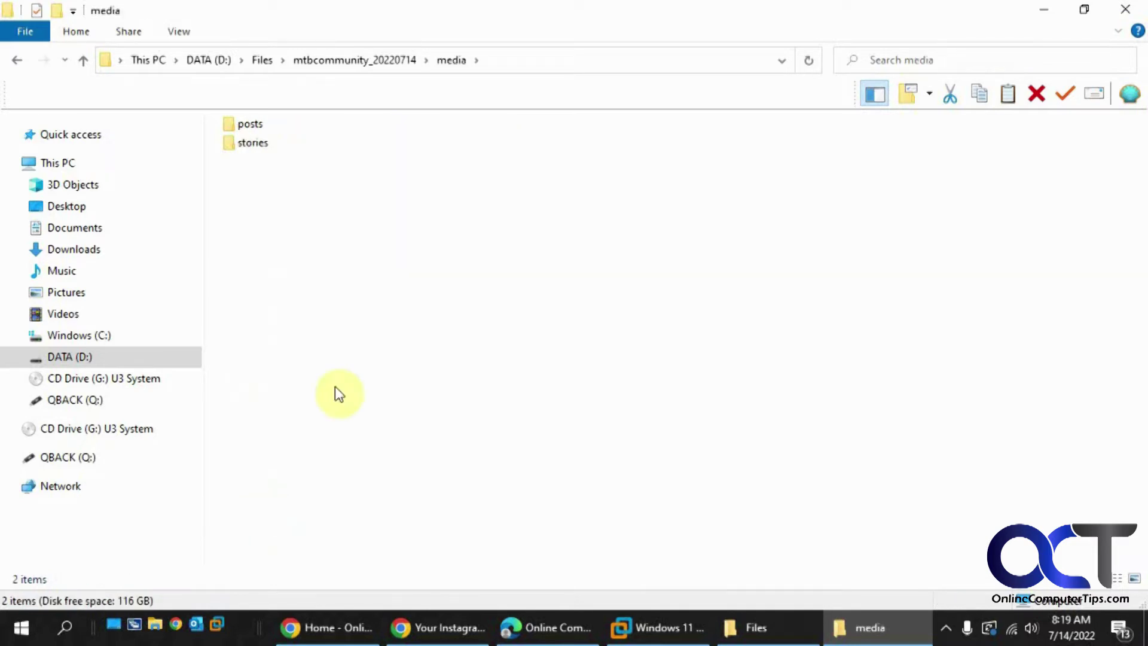
pyautogui.doubleClick(255, 123)
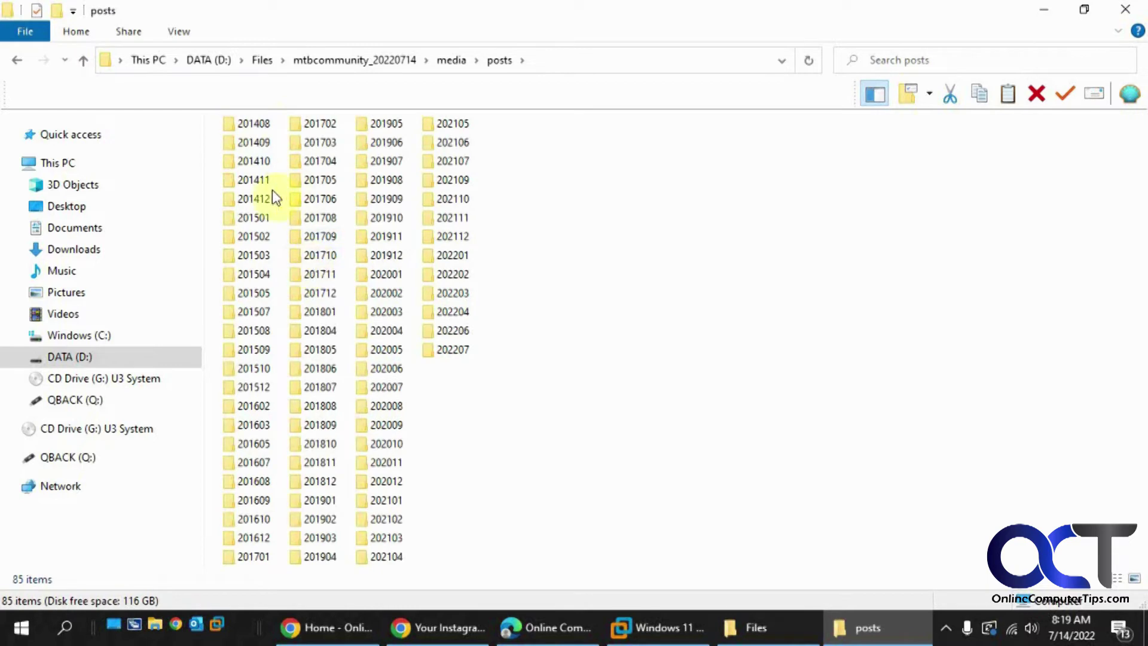
pyautogui.doubleClick(256, 406)
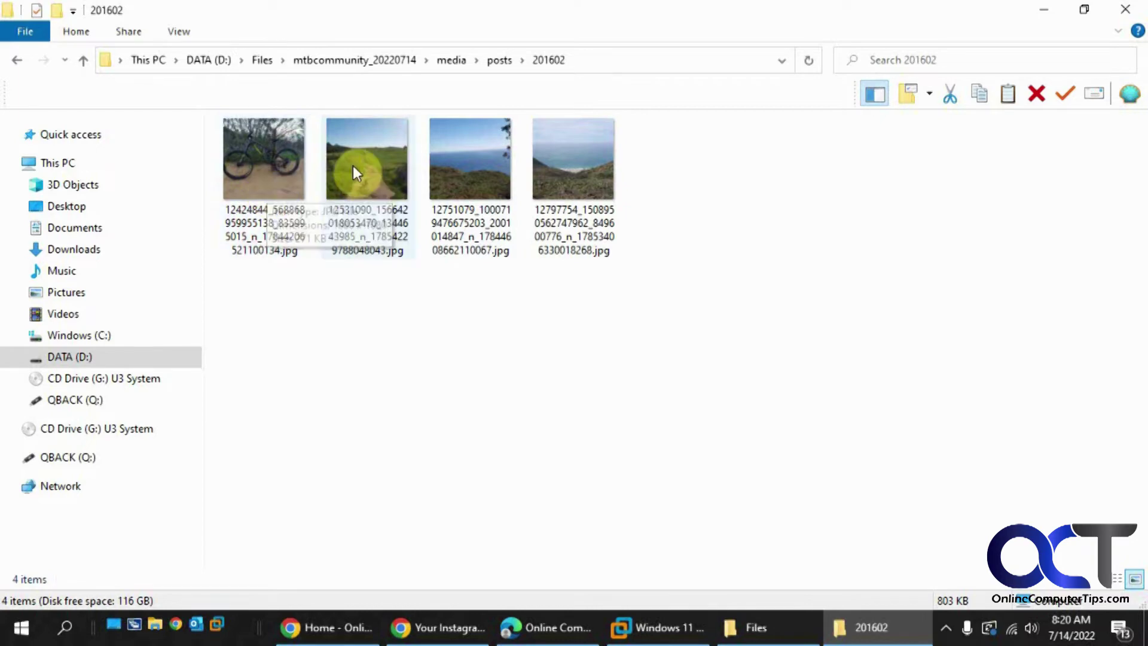
pyautogui.doubleClick(281, 195)
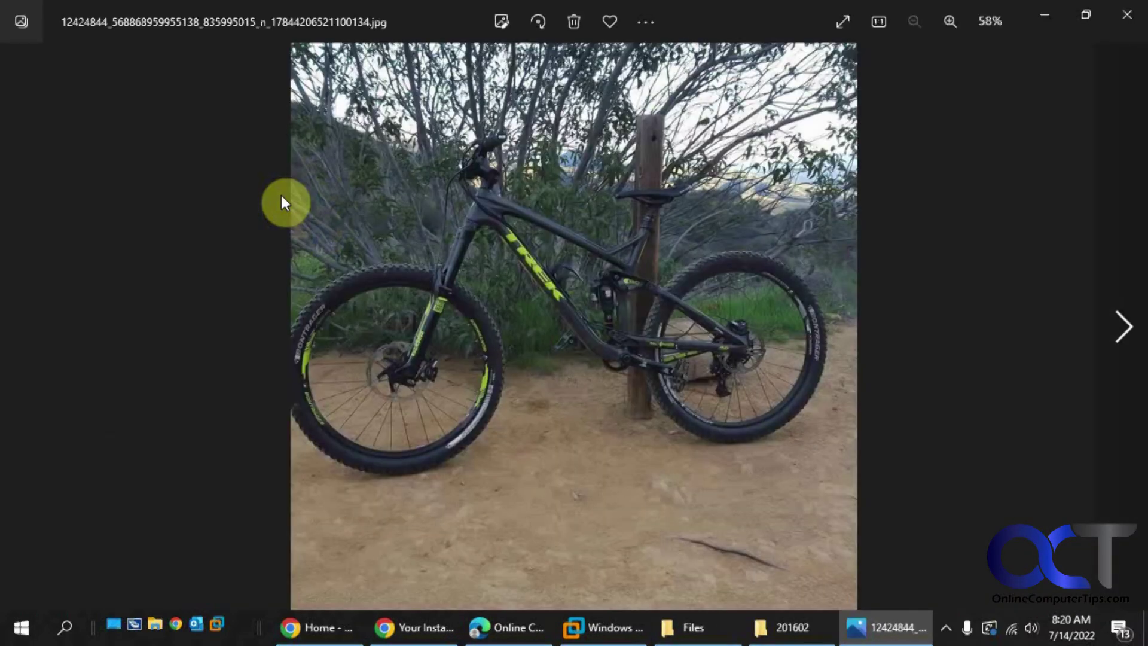
pyautogui.click(1125, 16)
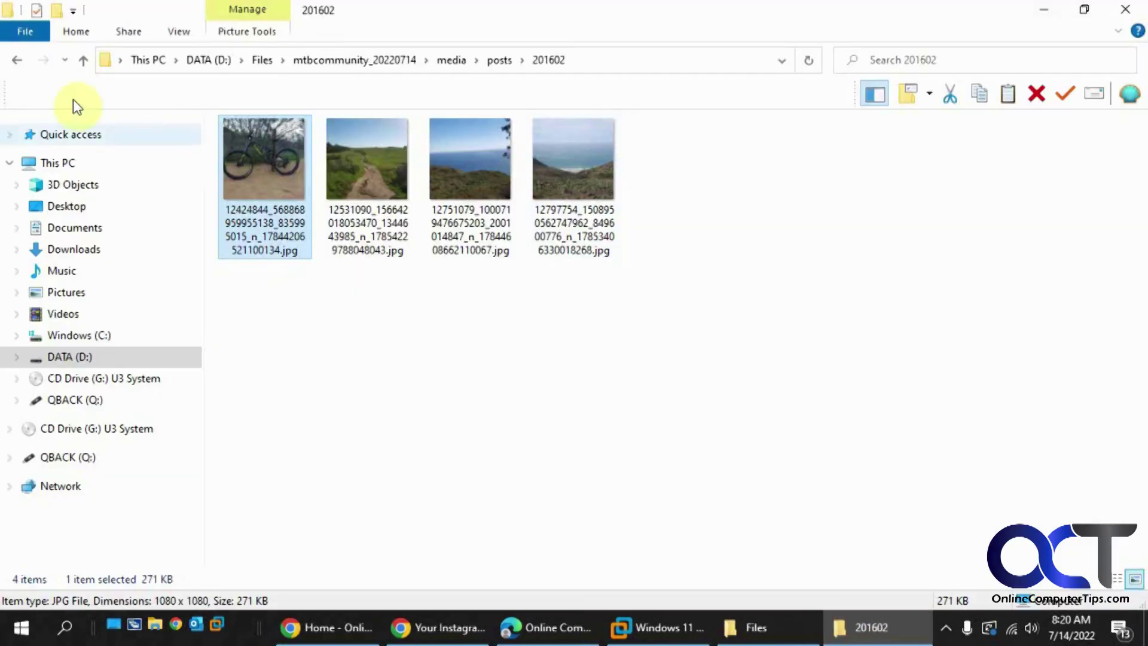
pyautogui.click(23, 58)
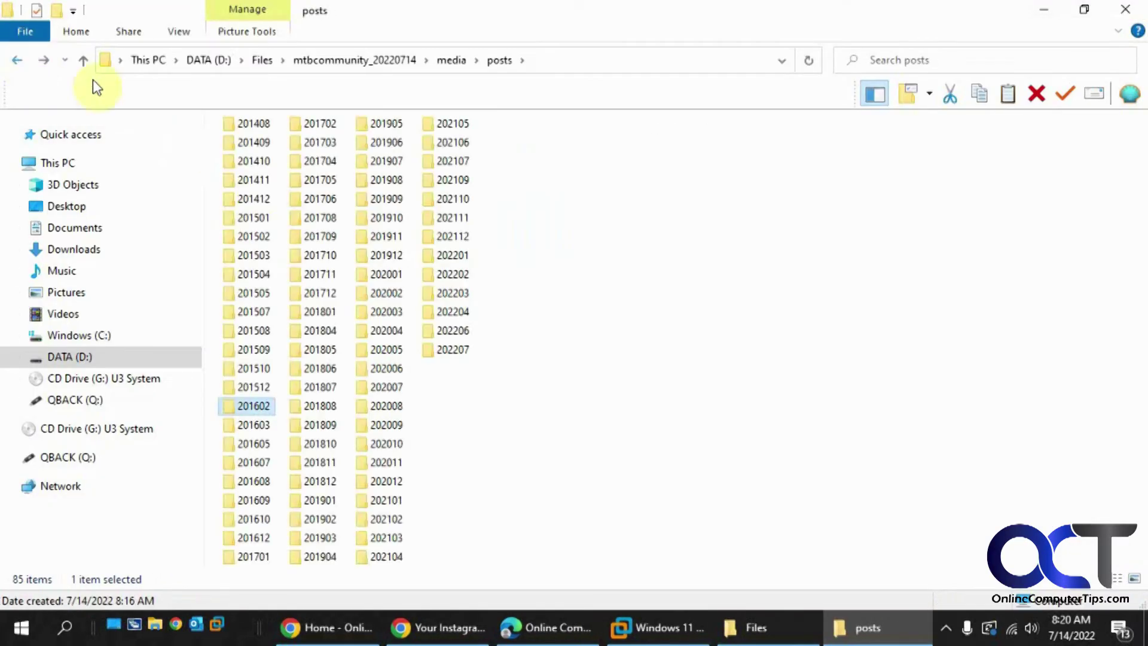
# - Play the first video in the 202112 folder, then return to mtbcommunity_20220714
pyautogui.doubleClick(456, 235)
pyautogui.doubleClick(274, 206)
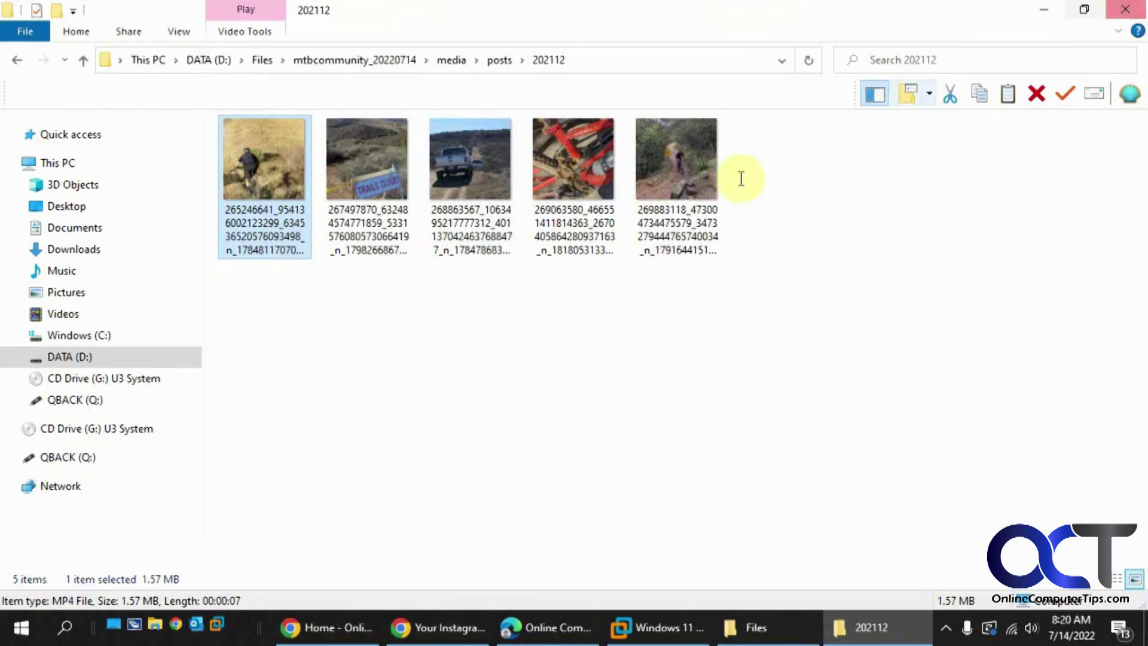
pyautogui.click(17, 60)
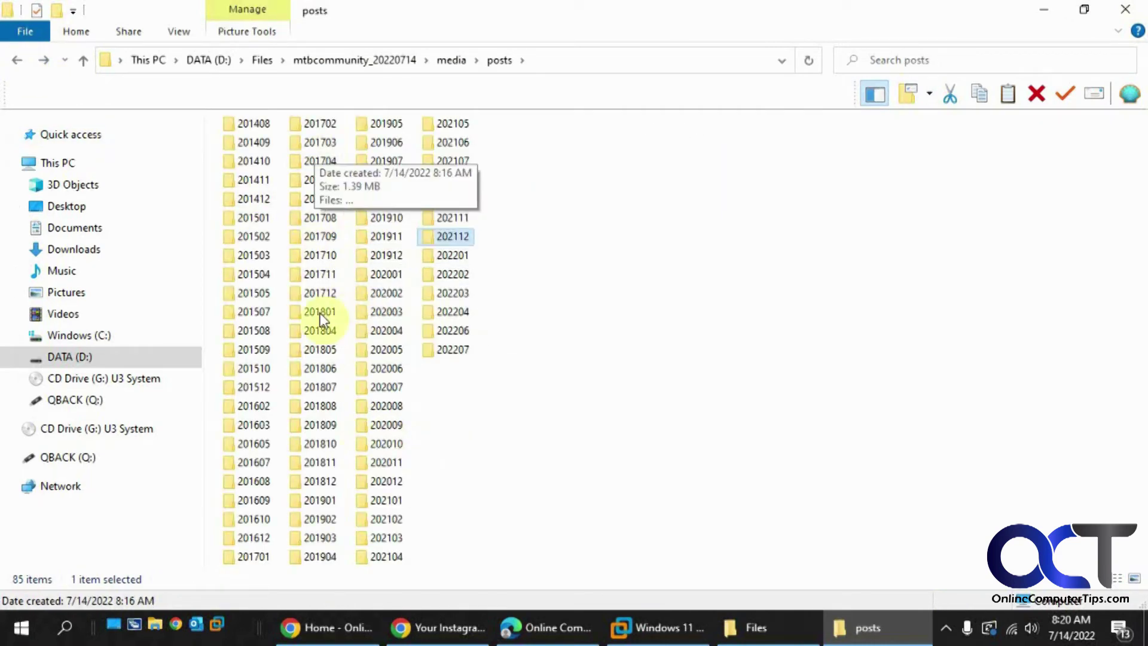
pyautogui.click(368, 59)
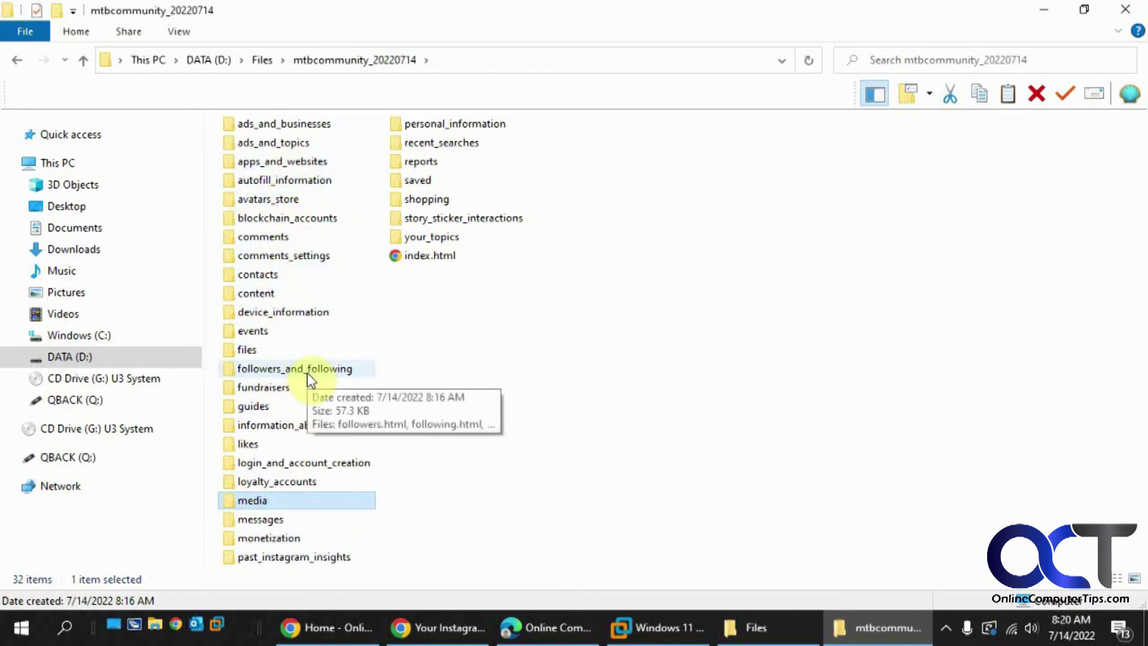
pyautogui.click(260, 447)
pyautogui.doubleClick(259, 447)
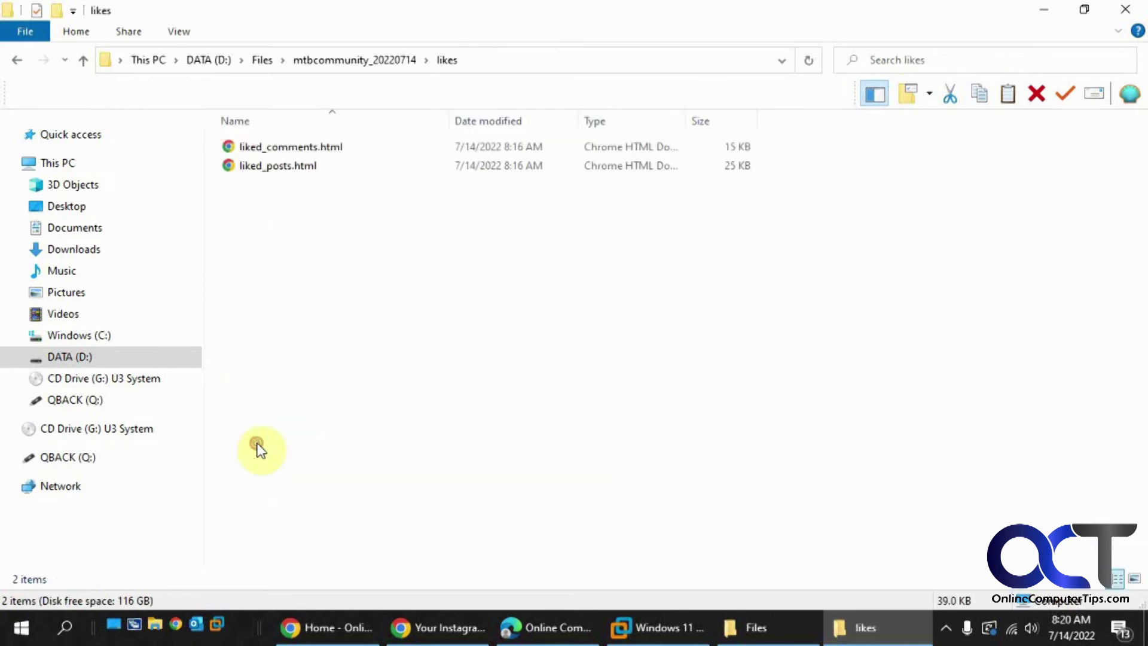
pyautogui.click(286, 165)
pyautogui.doubleClick(285, 165)
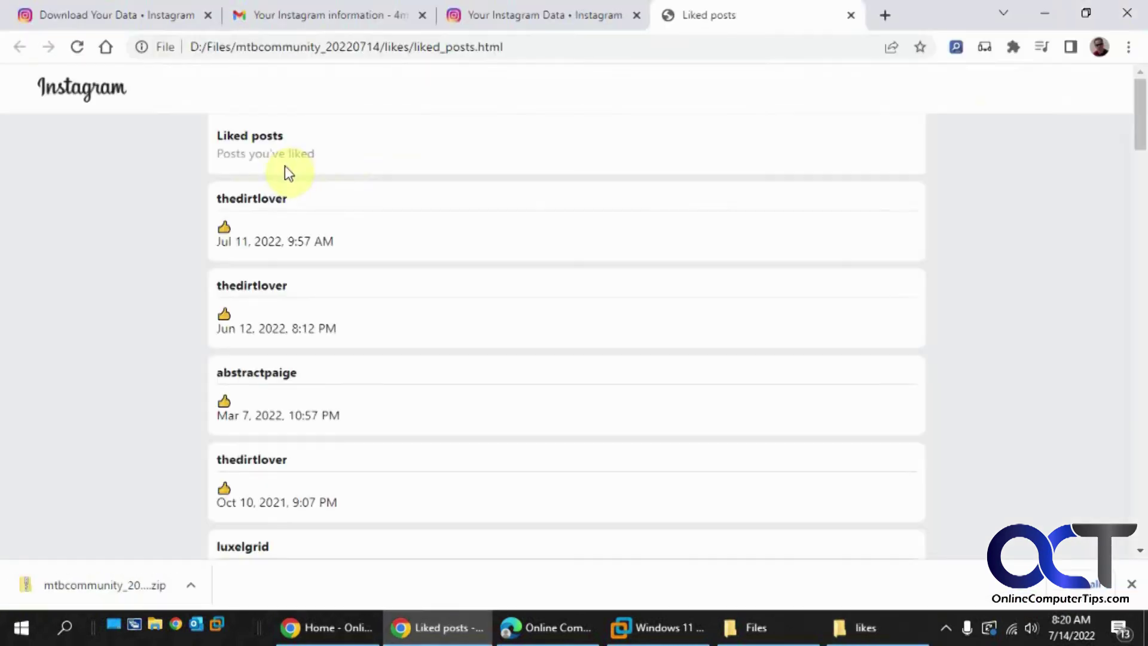
pyautogui.scroll(-5, 333, 358)
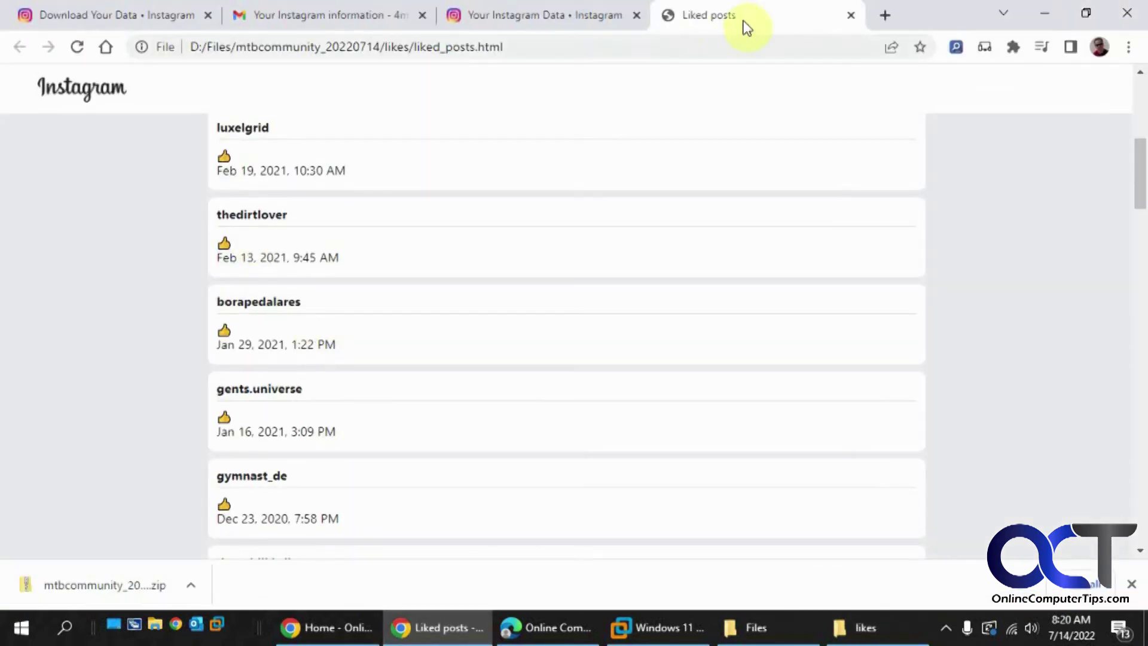
pyautogui.click(850, 15)
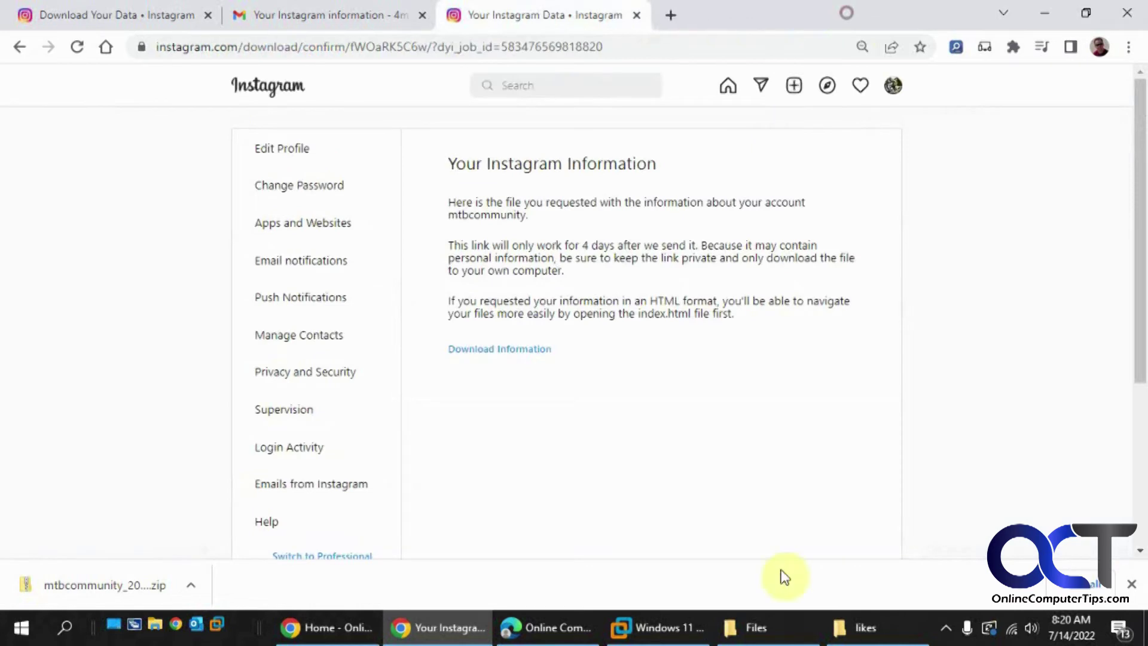
pyautogui.click(862, 628)
pyautogui.click(16, 60)
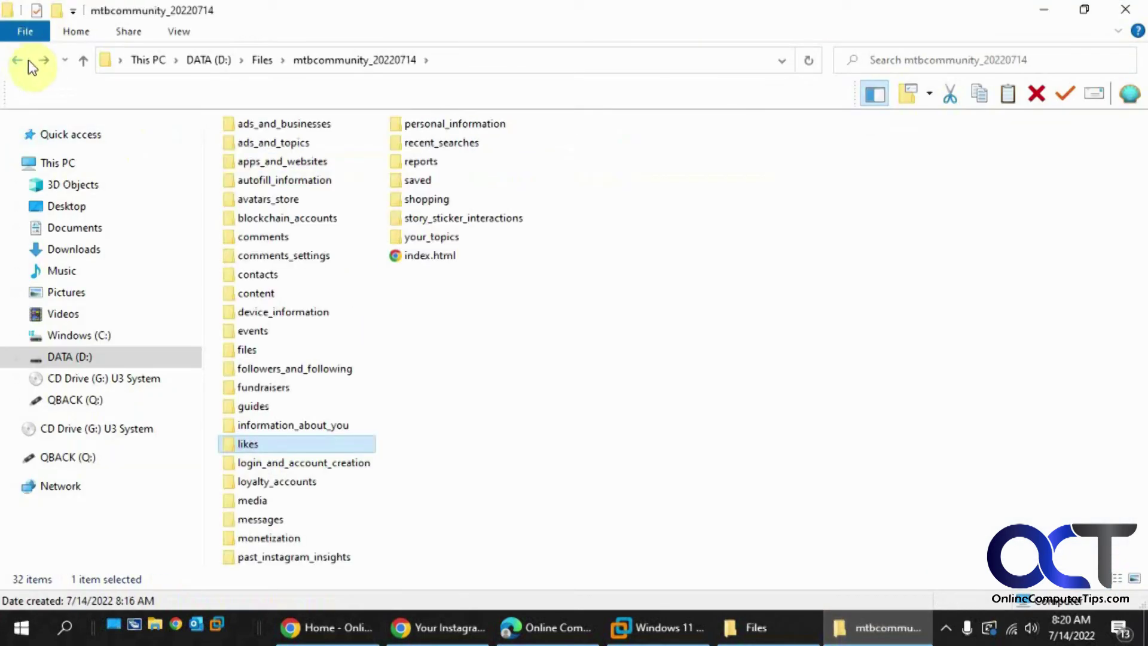
pyautogui.doubleClick(268, 235)
pyautogui.doubleClick(298, 148)
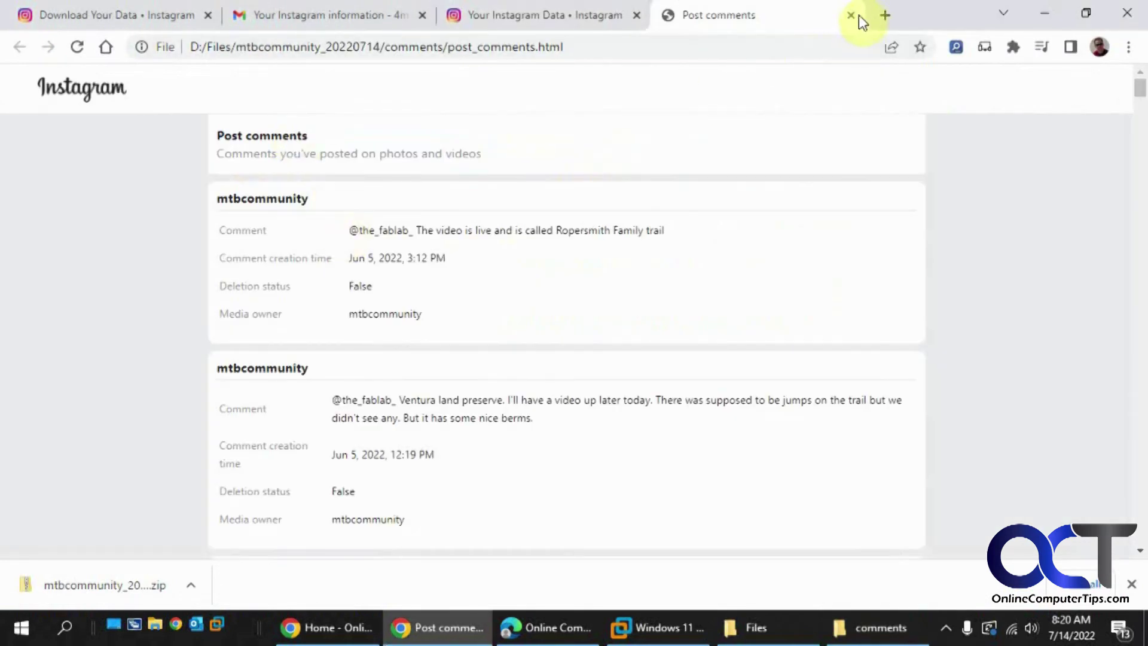
pyautogui.click(851, 15)
pyautogui.click(868, 633)
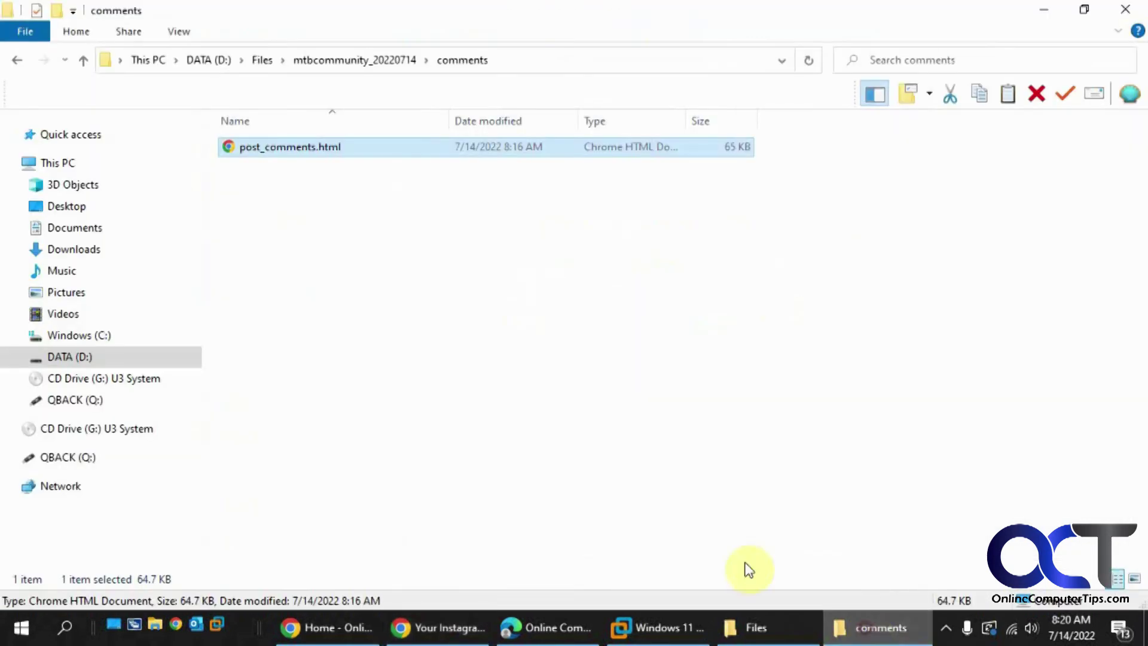
pyautogui.click(19, 60)
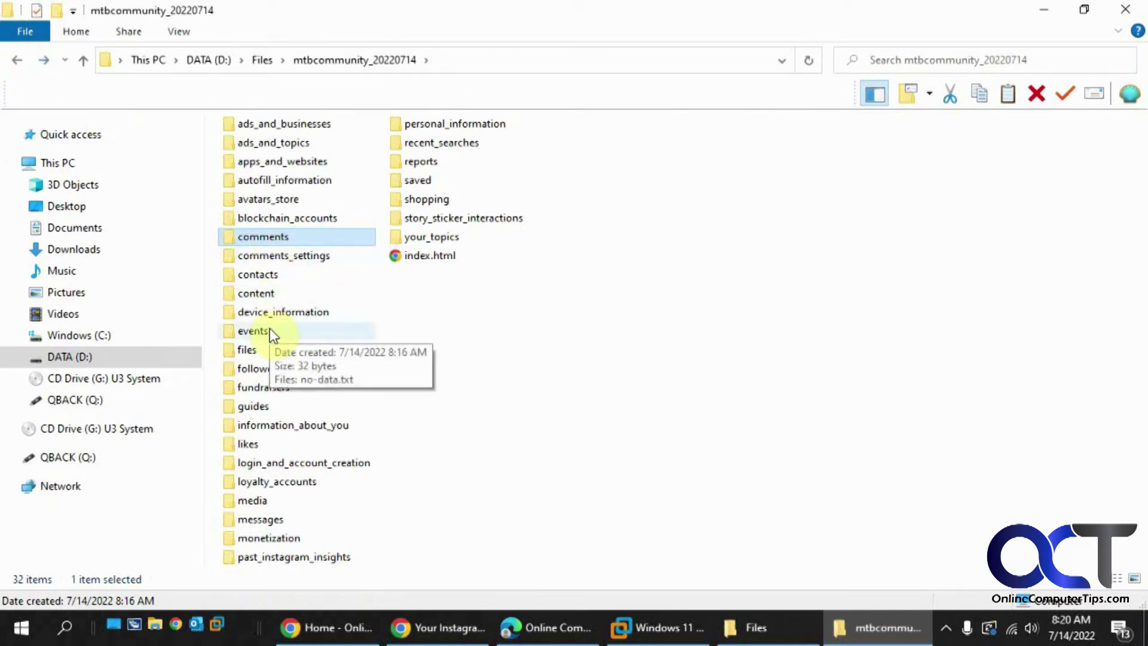
pyautogui.doubleClick(268, 519)
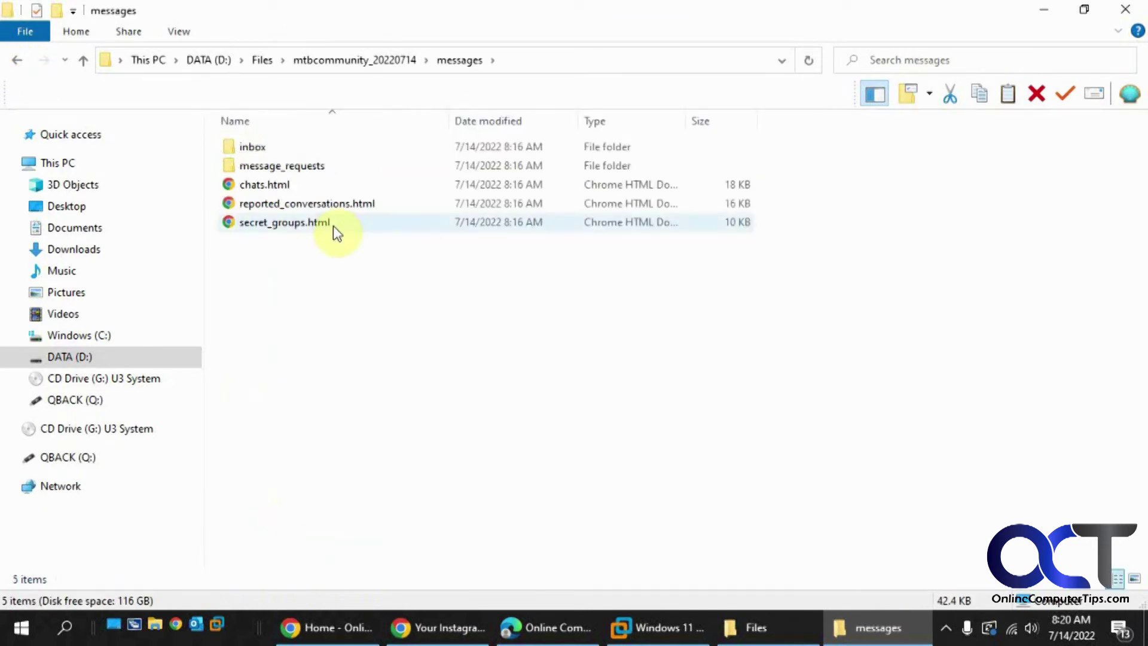
pyautogui.doubleClick(281, 185)
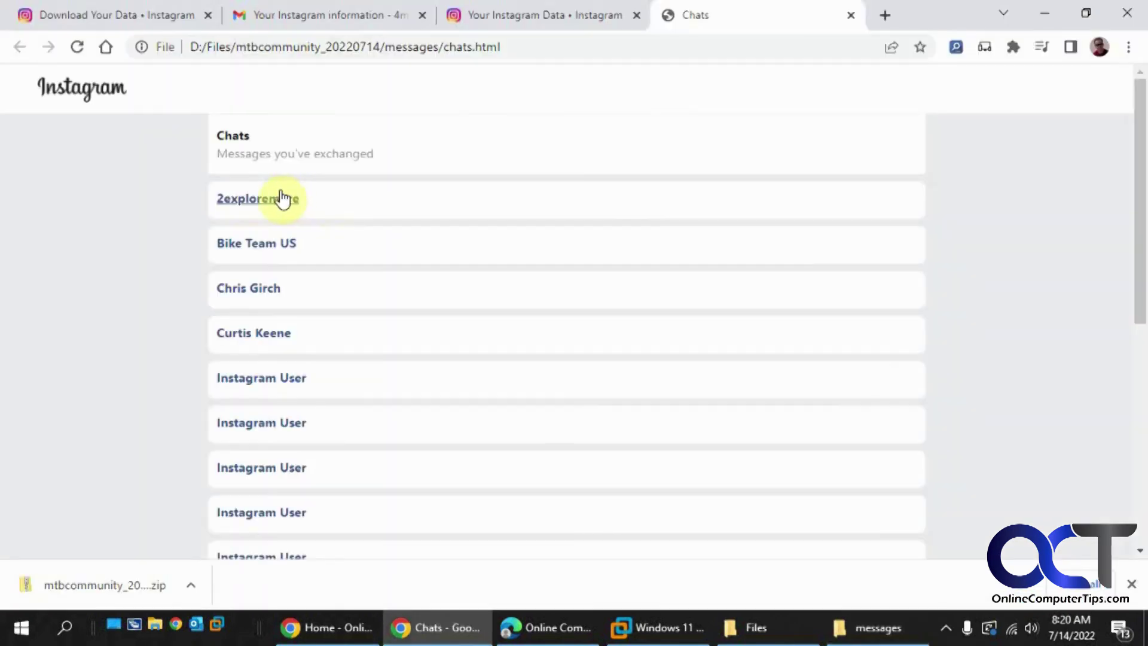
pyautogui.click(279, 242)
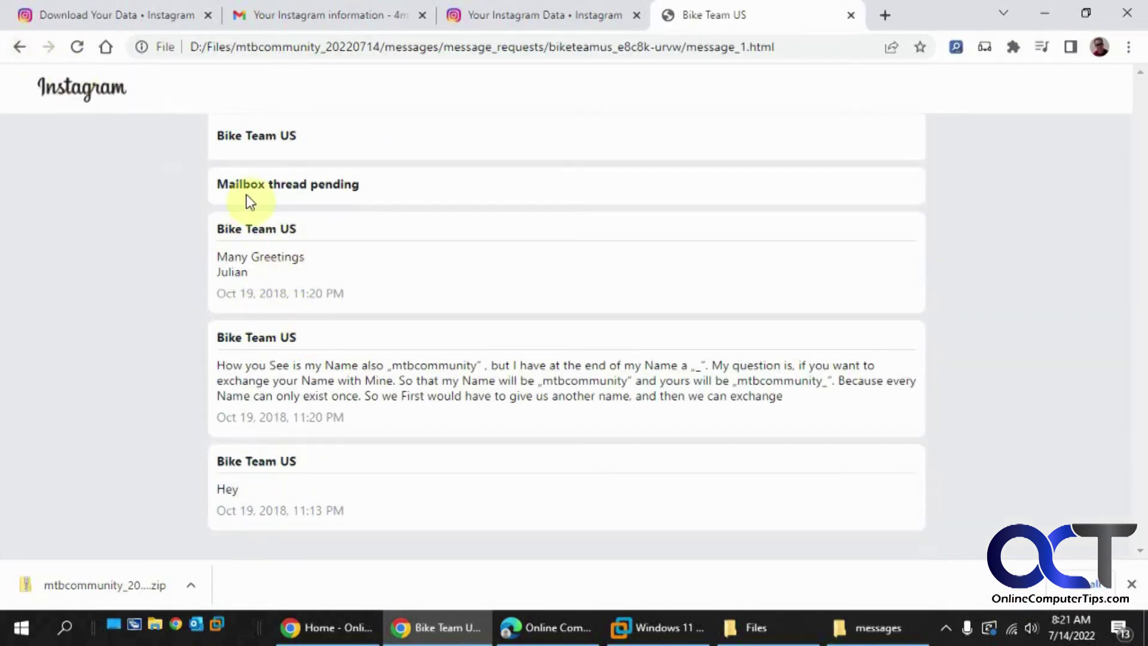
pyautogui.click(20, 47)
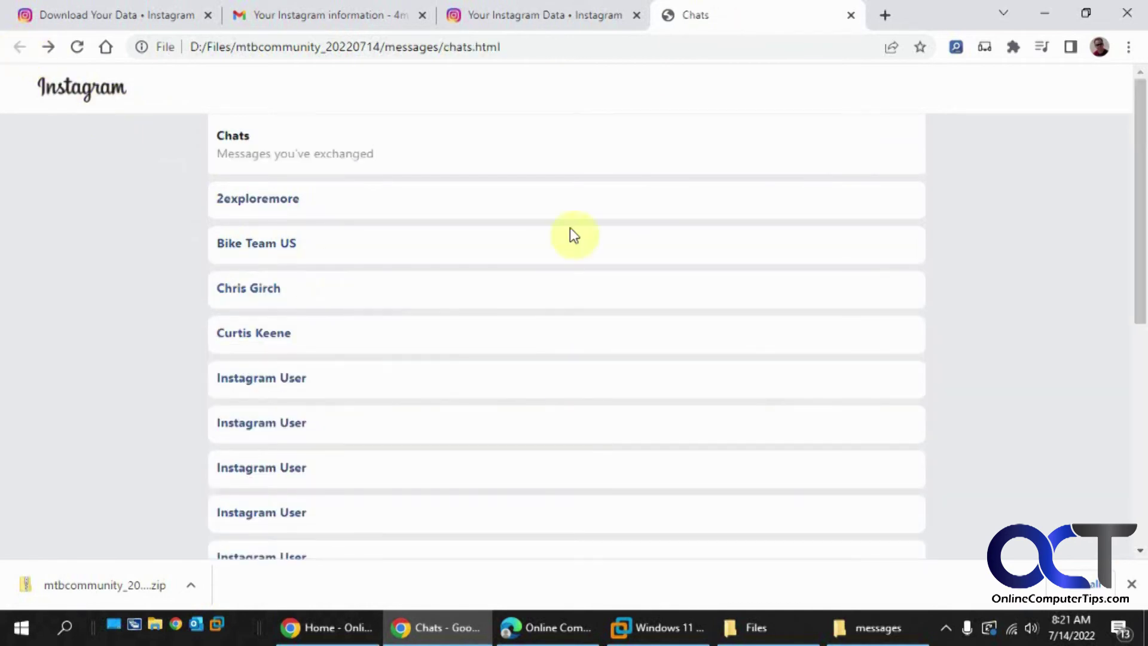
pyautogui.click(851, 15)
pyautogui.click(874, 627)
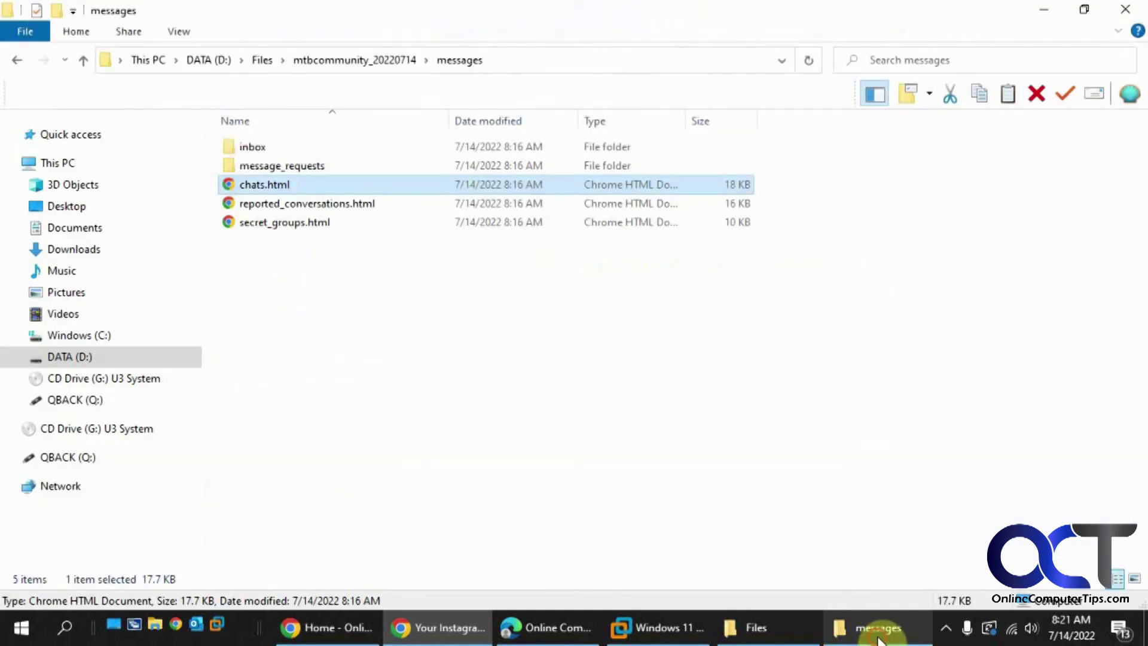
pyautogui.click(346, 62)
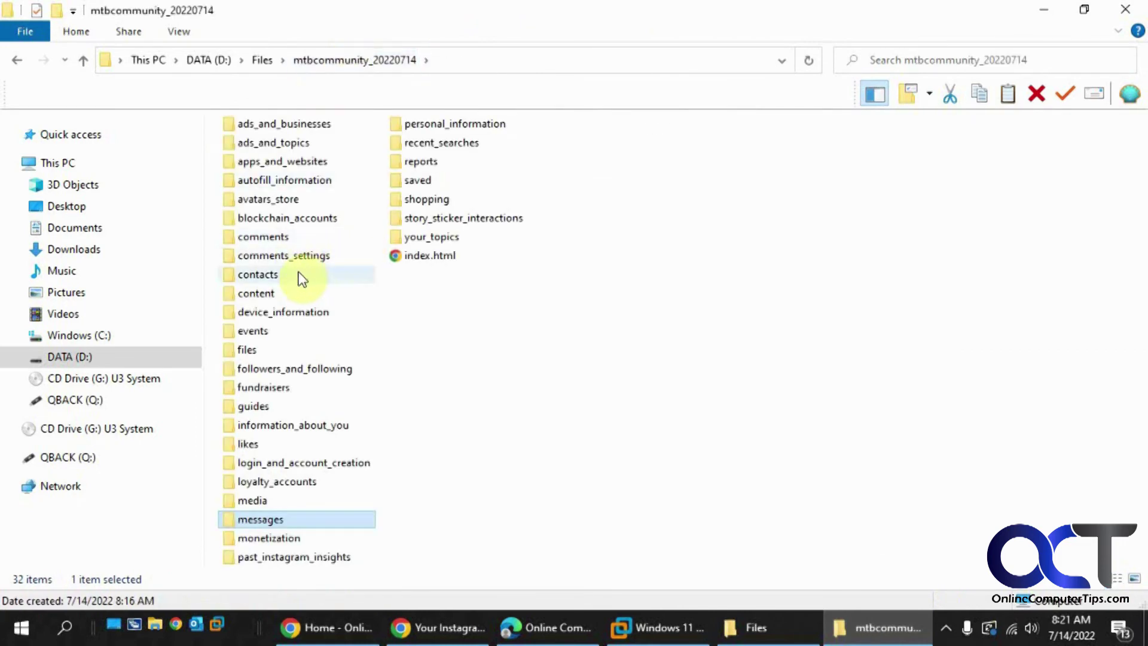
pyautogui.moveTo(289, 274)
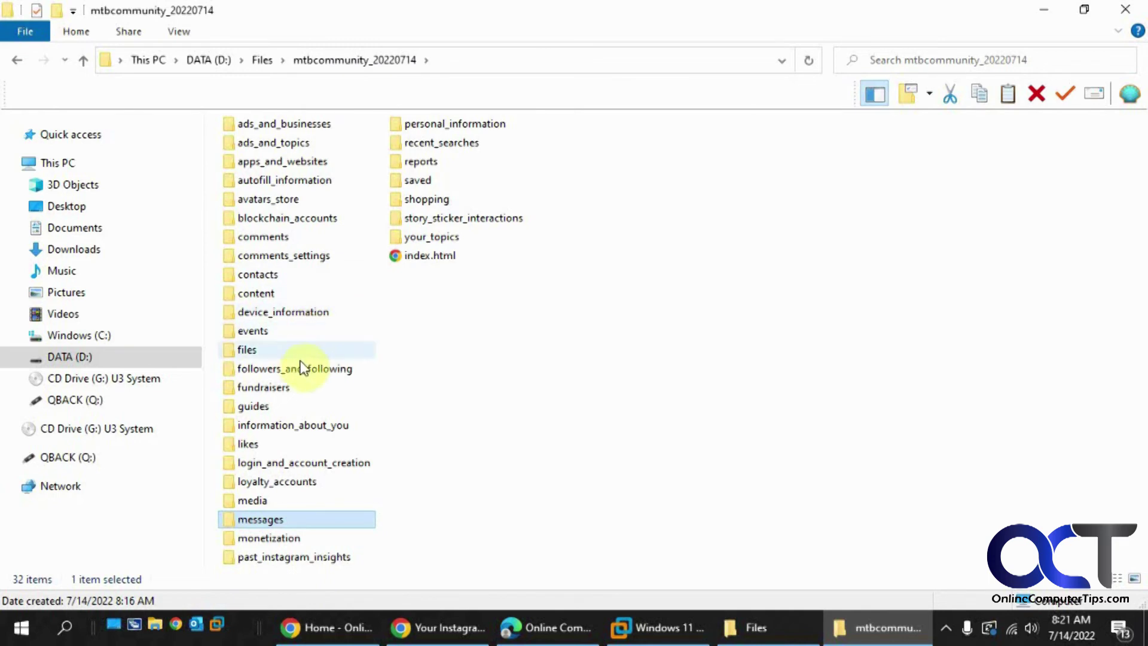
pyautogui.moveTo(321, 365)
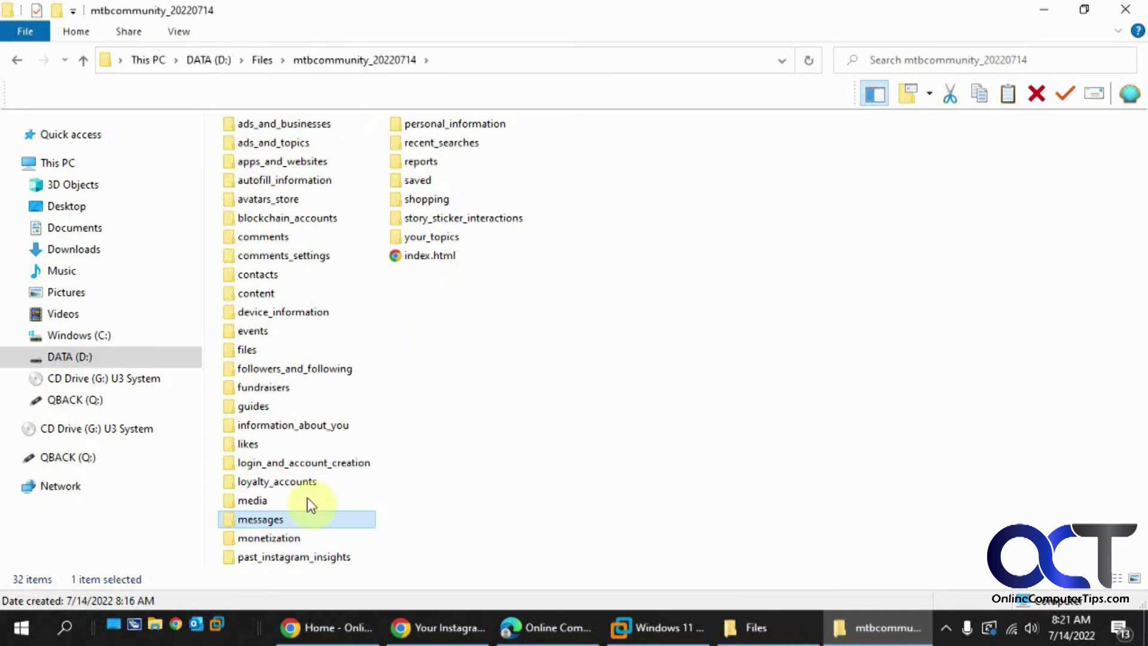
pyautogui.click(256, 502)
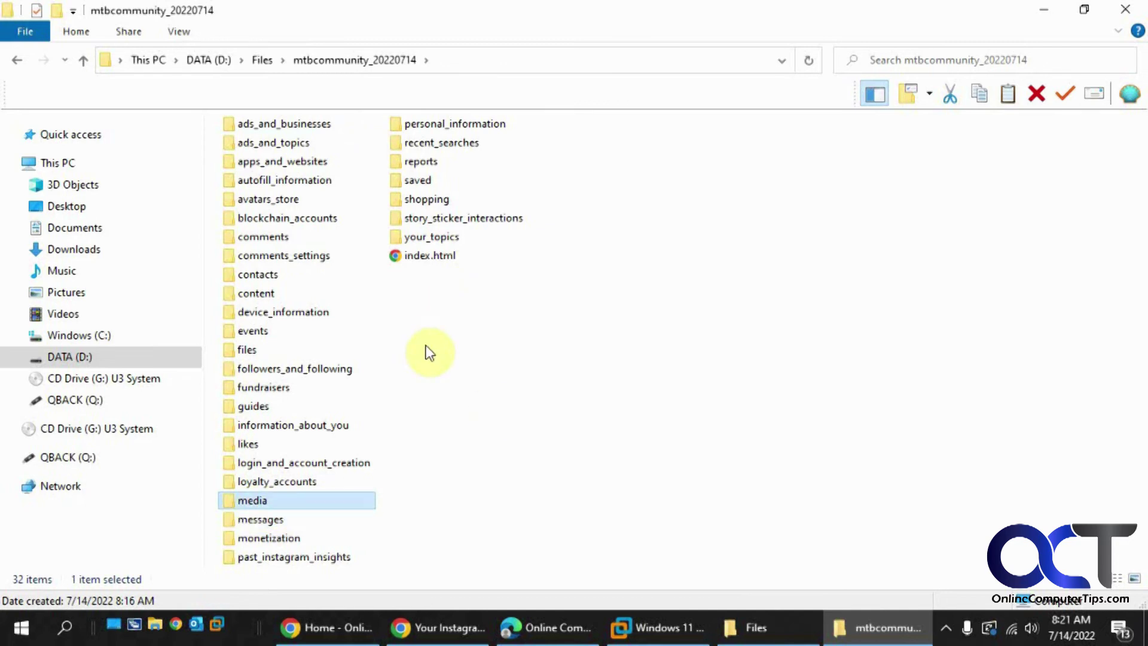
pyautogui.click(426, 626)
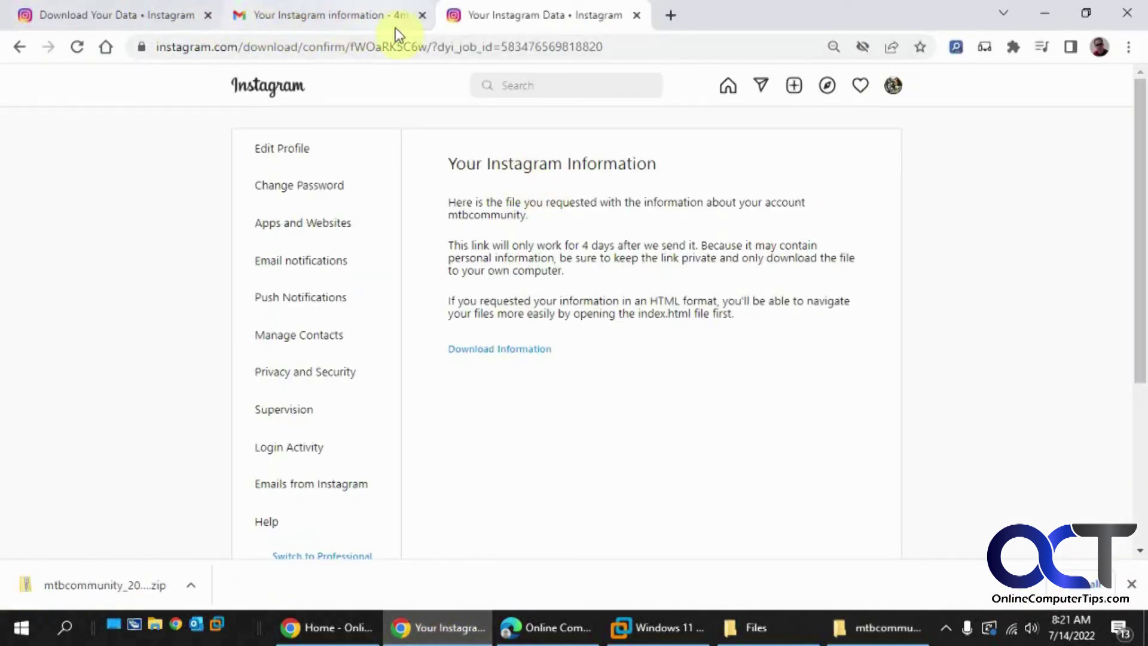
# - On the Download Your Data tab, open Settings > Privacy and Security and close the downloads bar
pyautogui.click(134, 19)
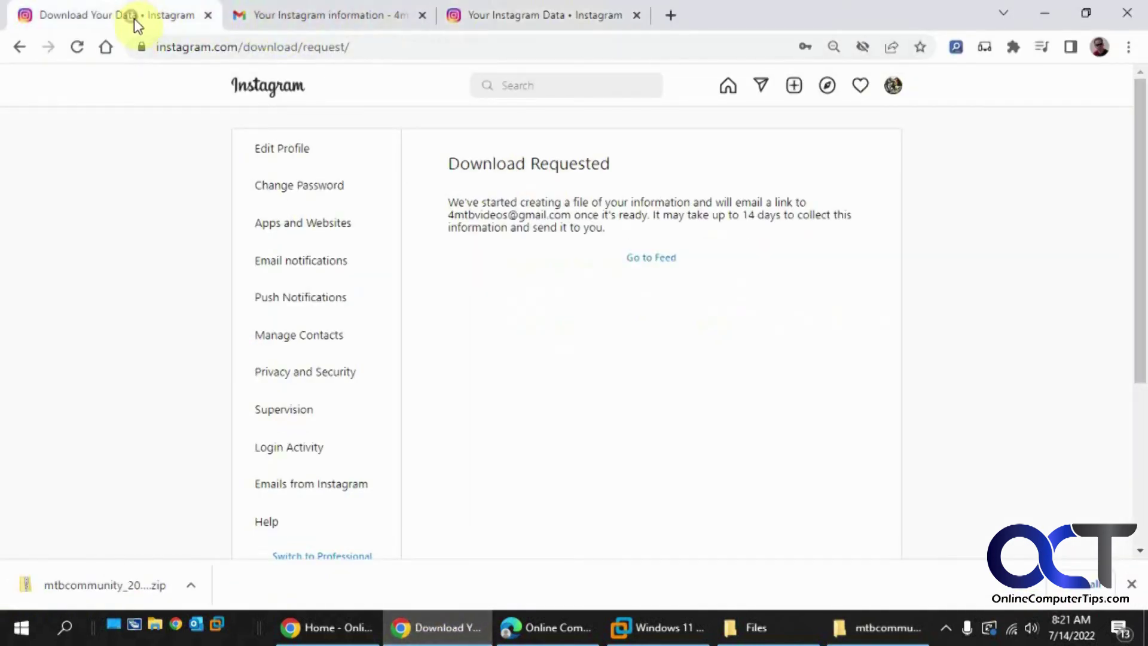
pyautogui.click(892, 88)
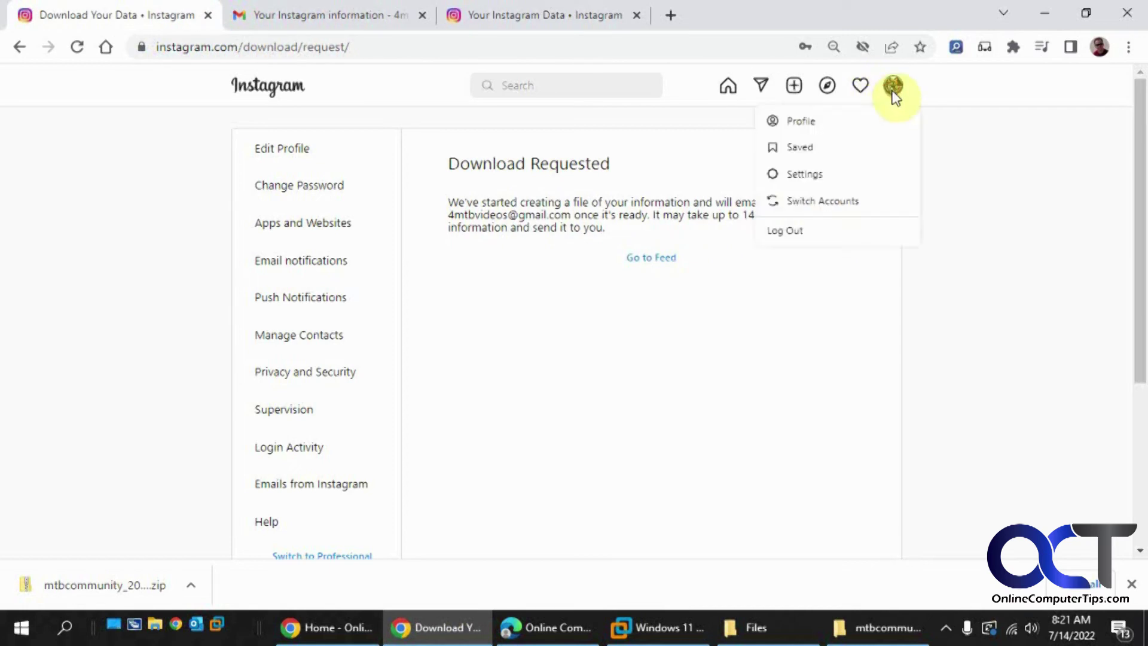
pyautogui.click(817, 173)
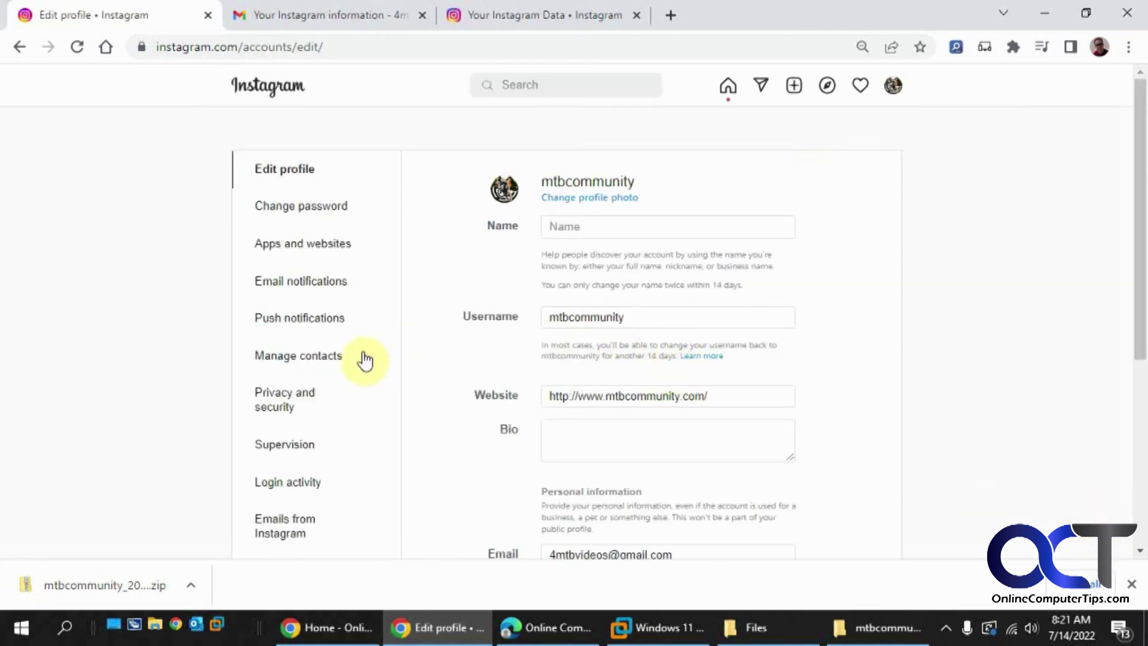
pyautogui.click(289, 392)
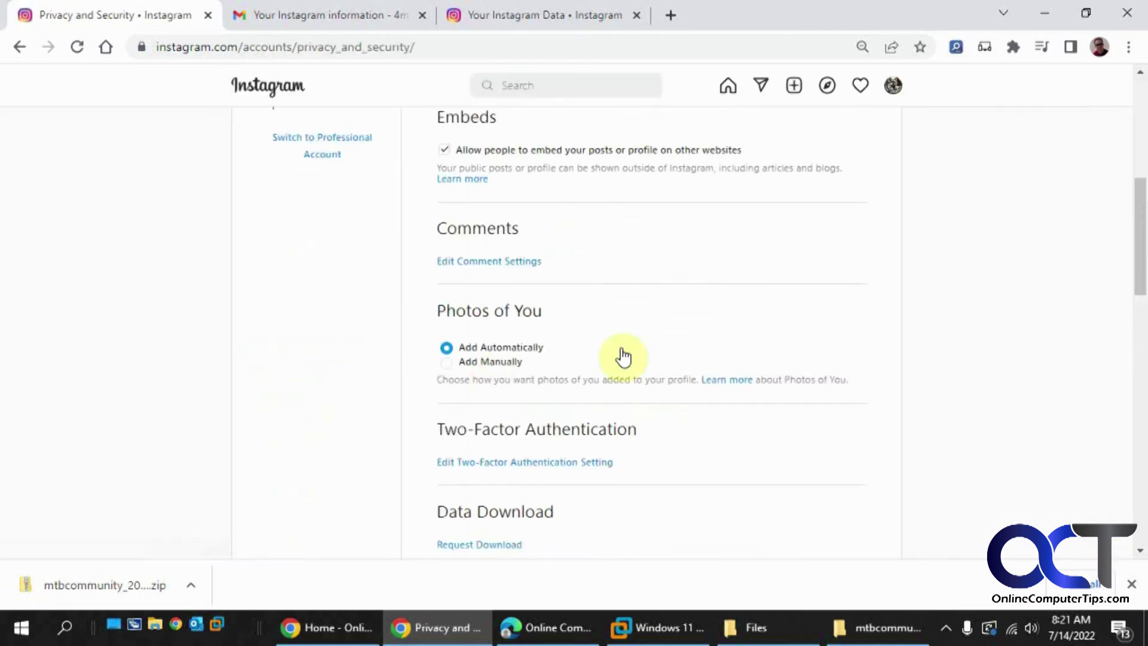
pyautogui.scroll(-7, 622, 356)
pyautogui.scroll(7, 625, 354)
pyautogui.click(1131, 583)
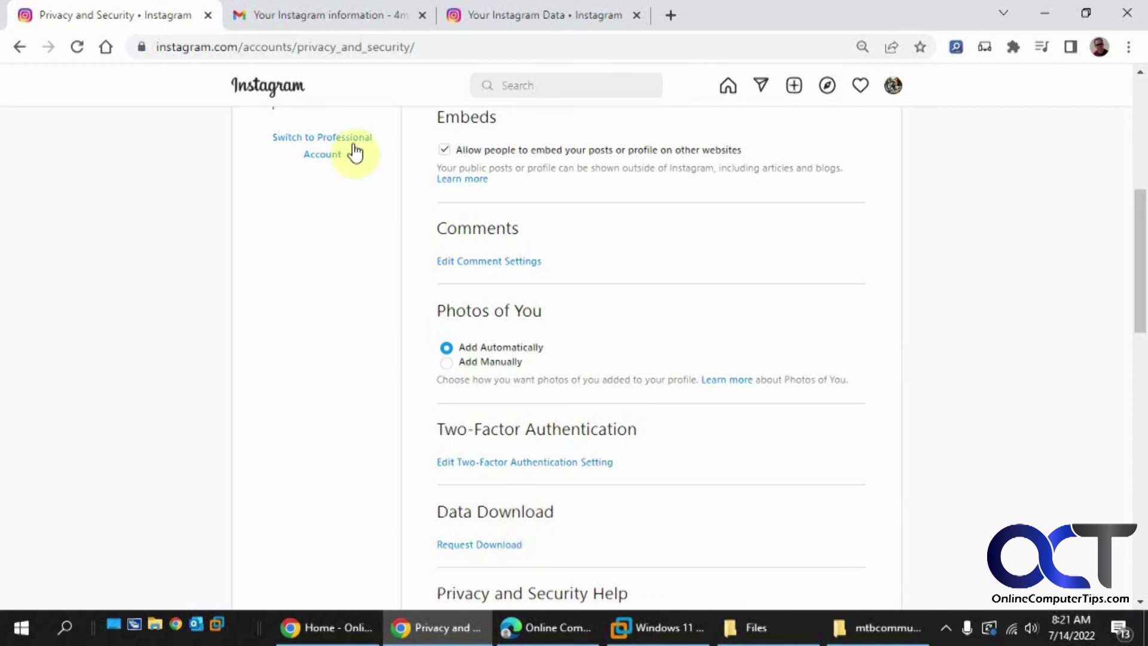
# - Glance at the Instagram information email in Gmail, then return to the mtbcommunity_20220714 folder
pyautogui.click(339, 17)
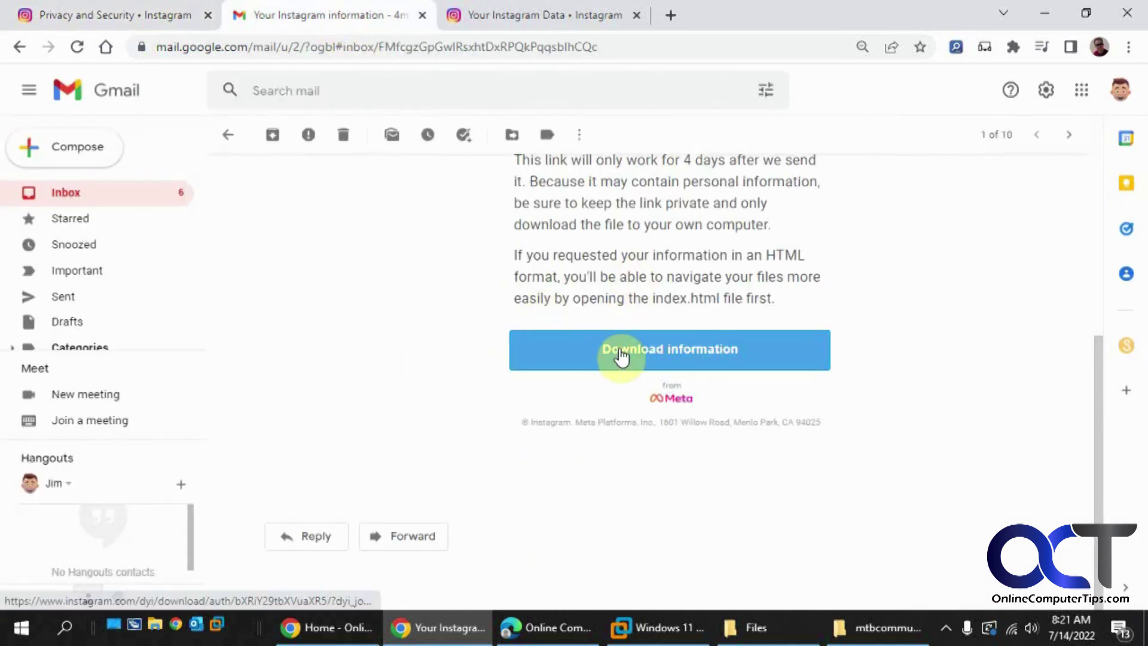
pyautogui.click(857, 625)
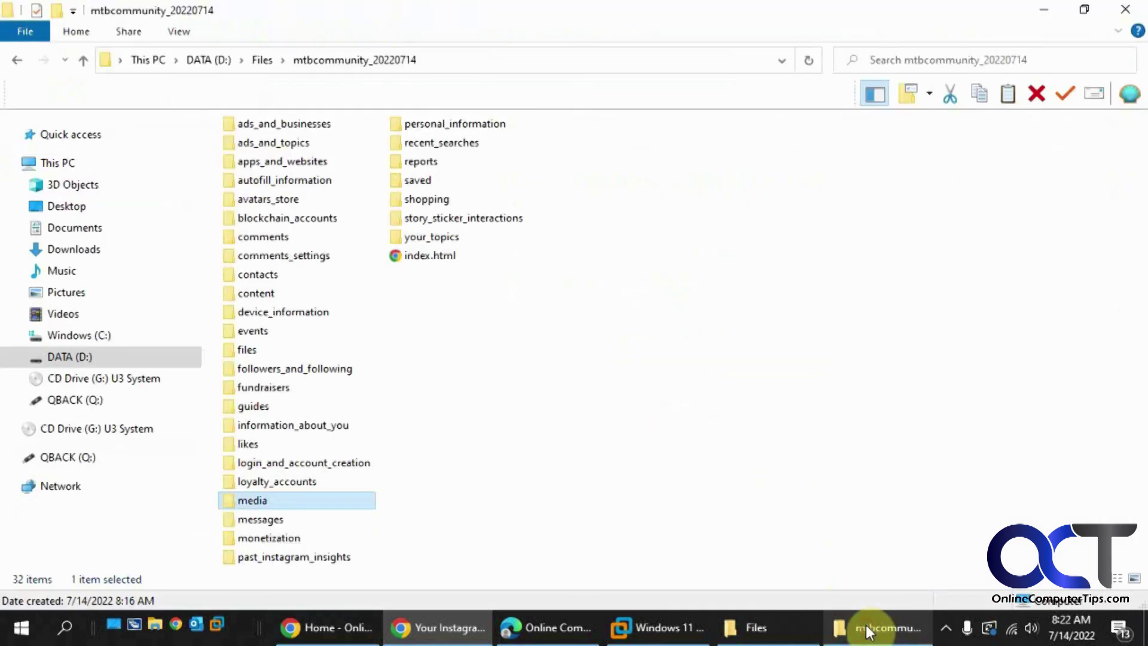